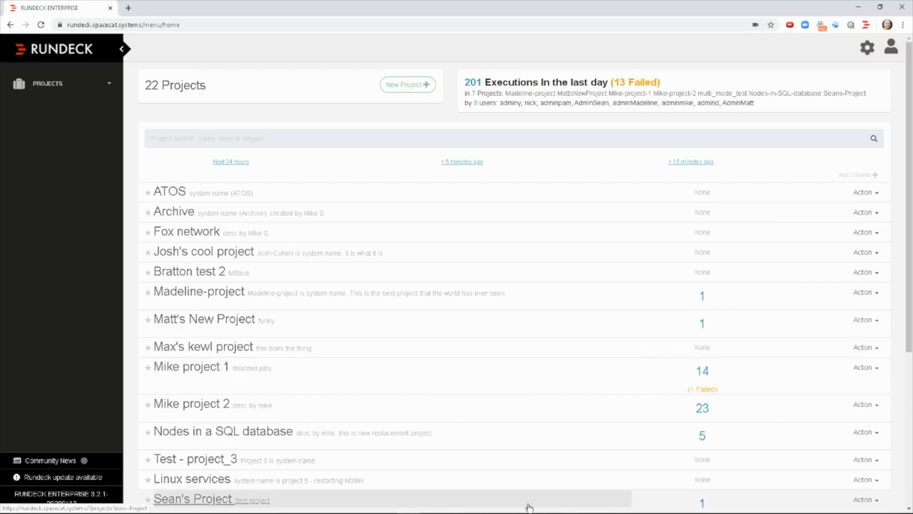
Step: Check the signed-in account and its project access in the NOC user's browser session, and return to the administrator's session
{"action": "mouse_move", "coordinate": [411, 509]}
{"action": "left_click", "coordinate": [362, 505]}
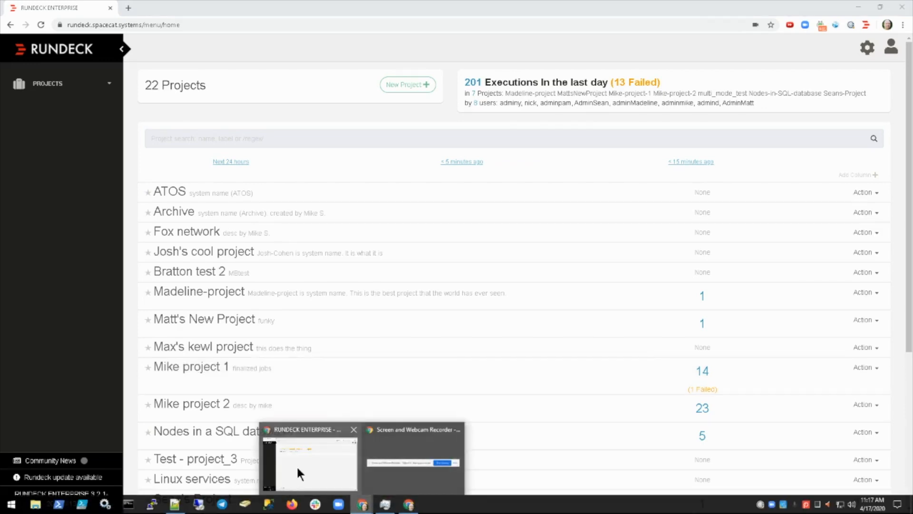
{"action": "left_click", "coordinate": [296, 464]}
{"action": "left_click", "coordinate": [895, 47]}
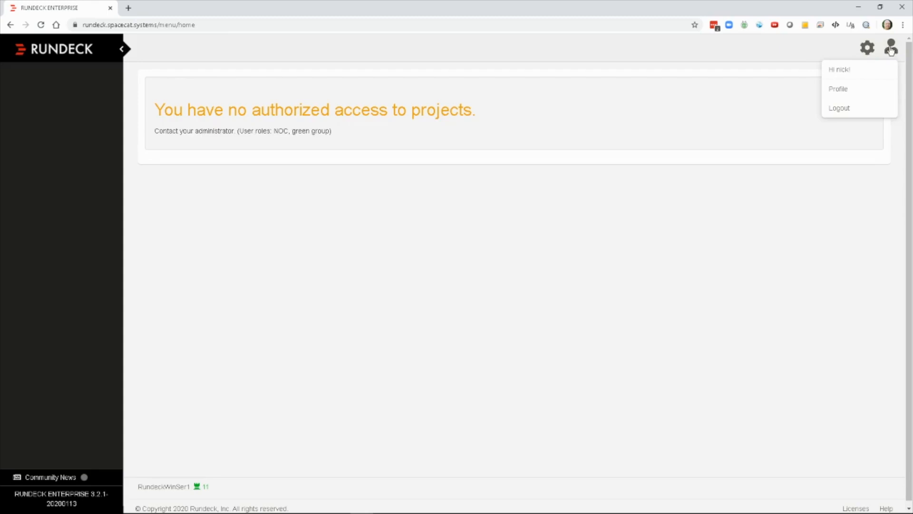
{"action": "left_click", "coordinate": [329, 227]}
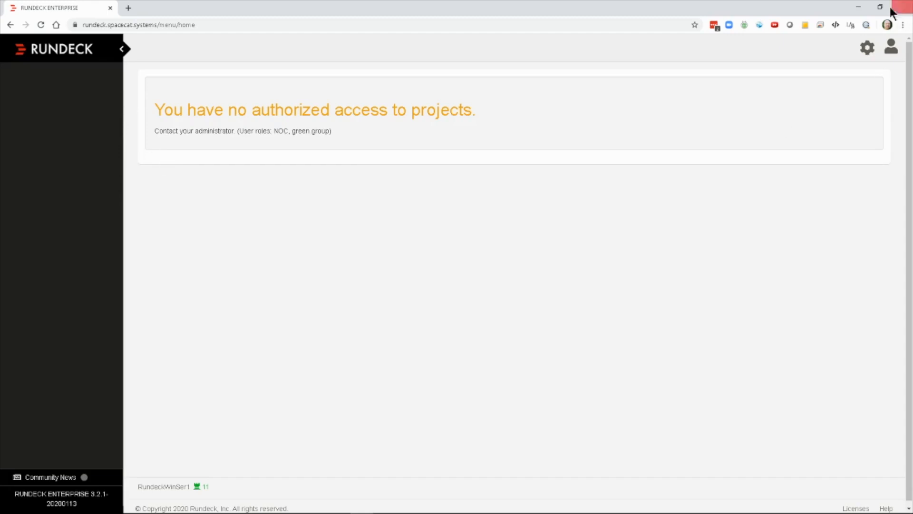
{"action": "left_click", "coordinate": [857, 6]}
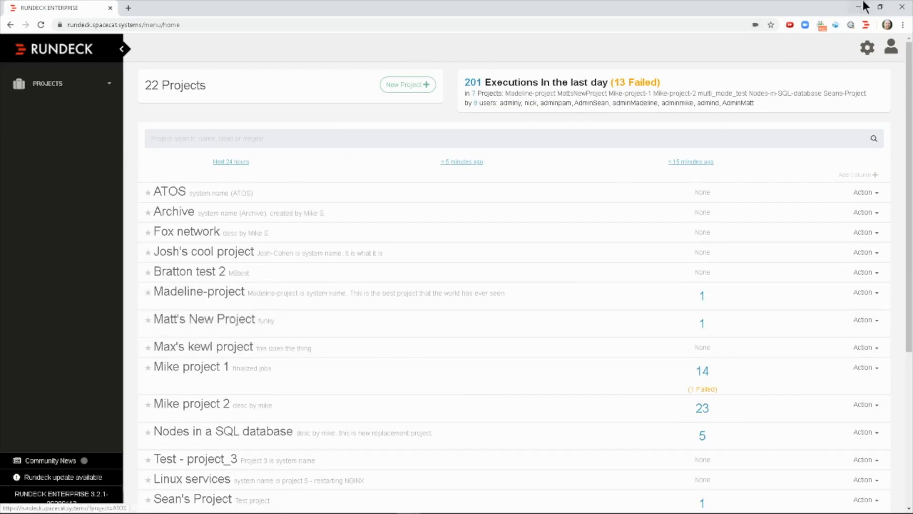
Step: Start a new stored system ACL policy under Access Control and name it NOC
{"action": "left_click", "coordinate": [869, 49]}
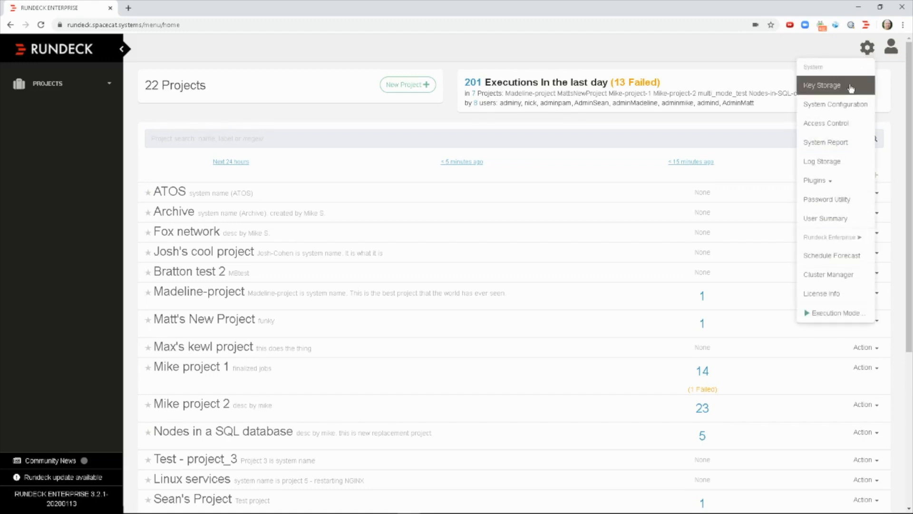
{"action": "left_click", "coordinate": [832, 131]}
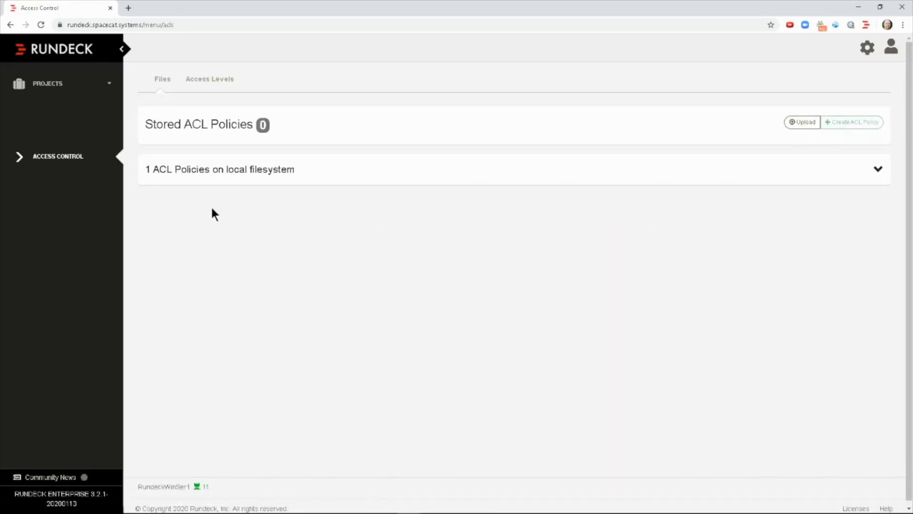
{"action": "left_click", "coordinate": [844, 127]}
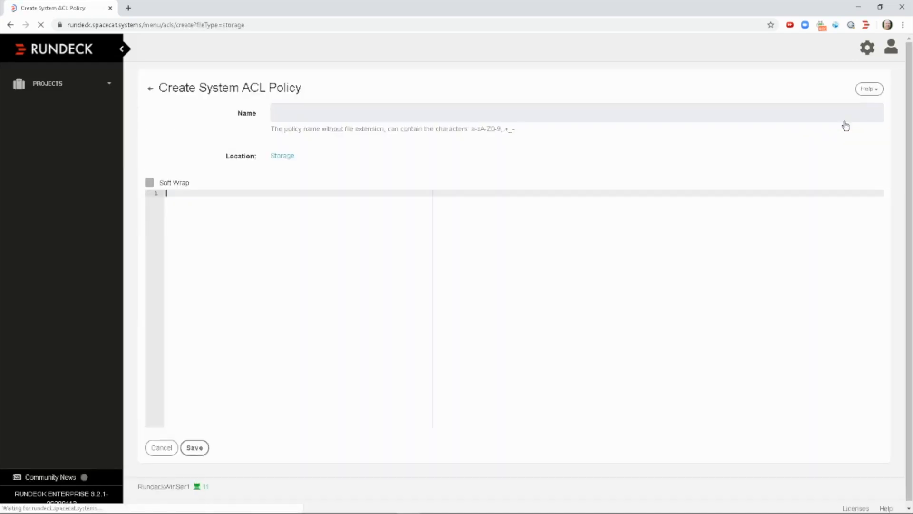
{"action": "left_click", "coordinate": [306, 112]}
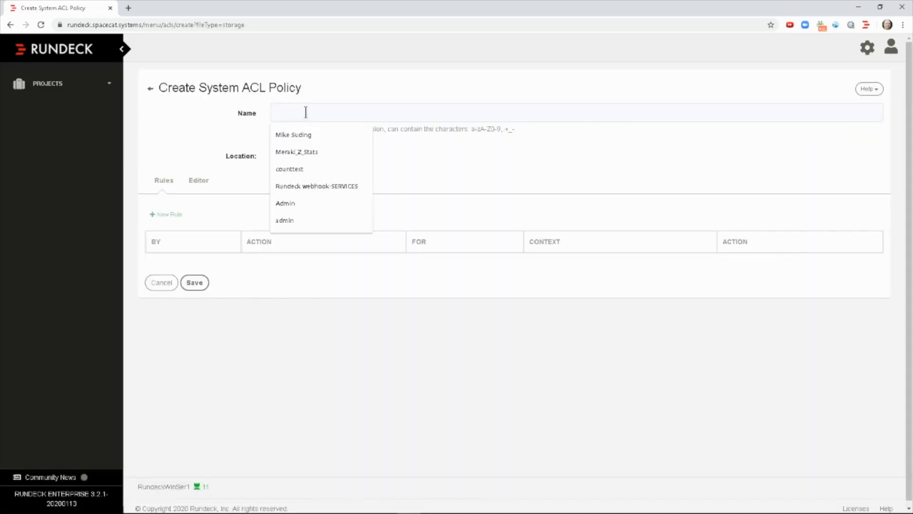
{"action": "type", "text": "NOC"}
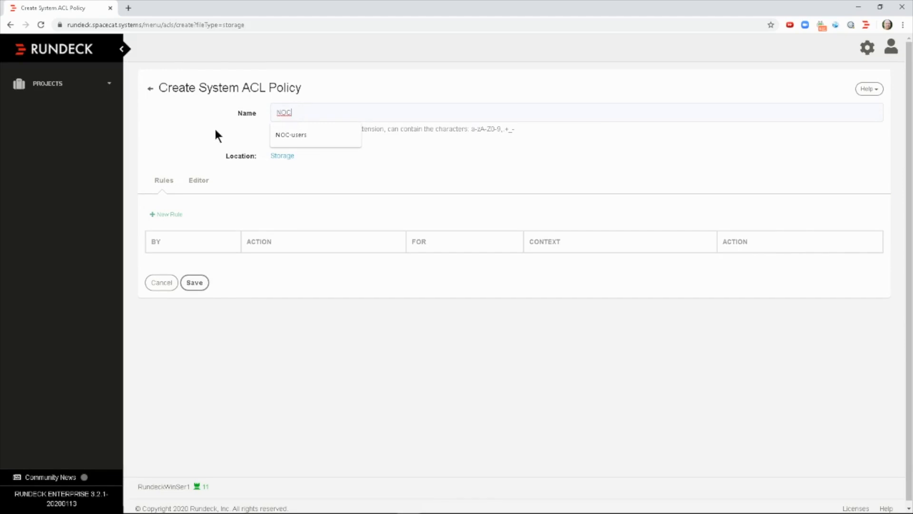
{"action": "left_click", "coordinate": [216, 136]}
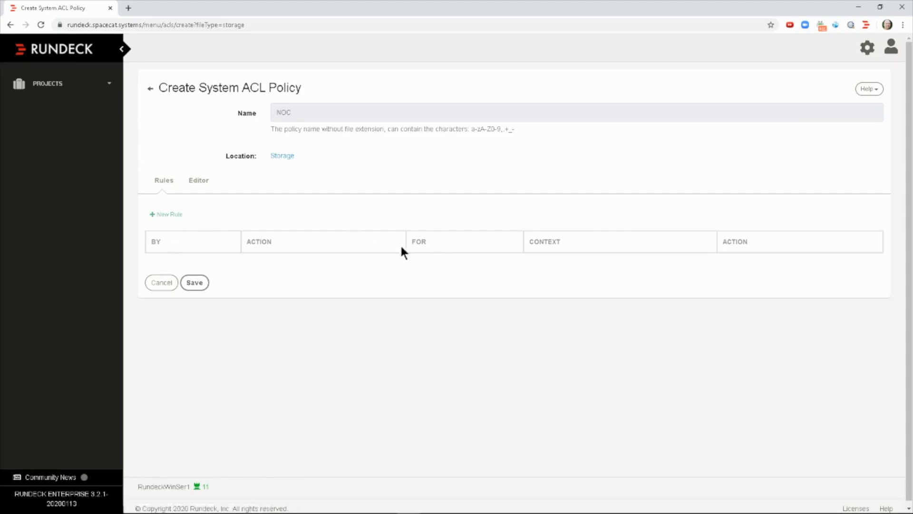
Step: Start a new system-context ACL rule with the description "project" and assign it to the group NOC
{"action": "left_click", "coordinate": [164, 215]}
{"action": "left_click", "coordinate": [432, 95]}
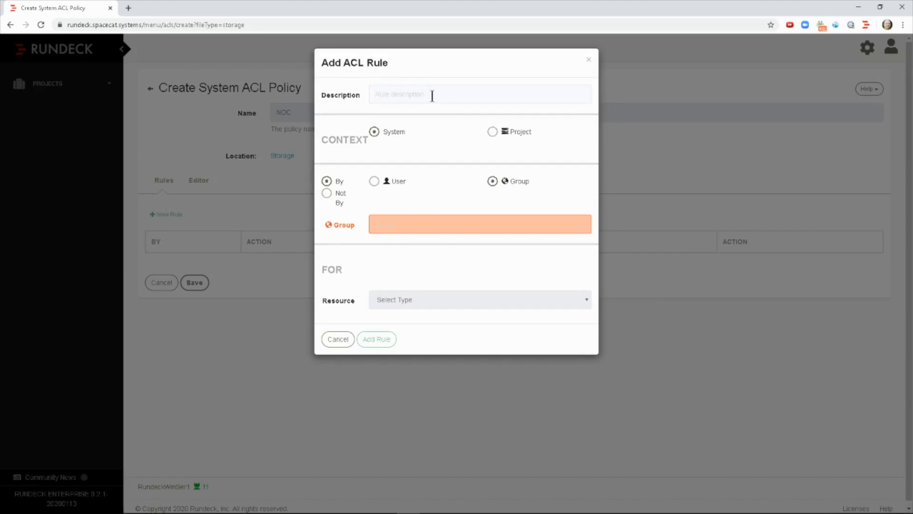
{"action": "type", "text": "project"}
{"action": "left_click", "coordinate": [410, 224]}
{"action": "type", "text": "NOC"}
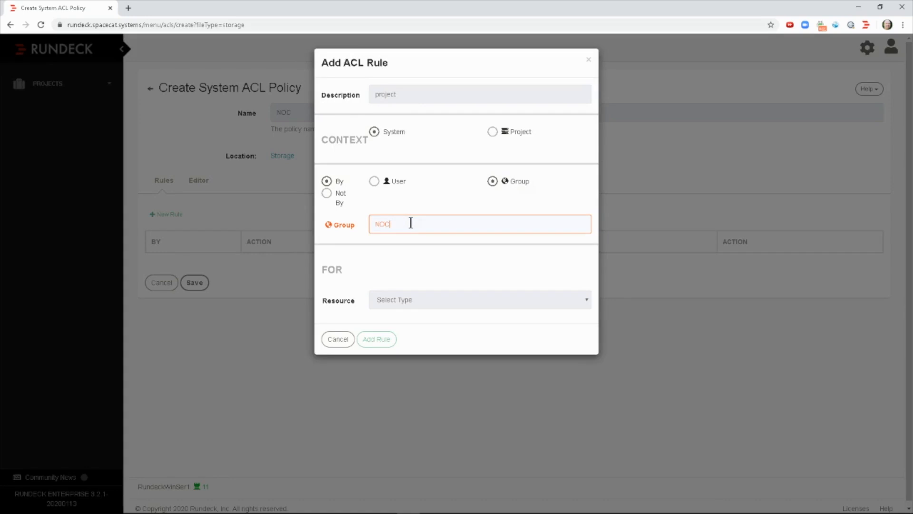
Step: Set the rule's resource to Project with name equal to Mike-project-1, allow the read action, and add the rule
{"action": "left_click", "coordinate": [428, 298]}
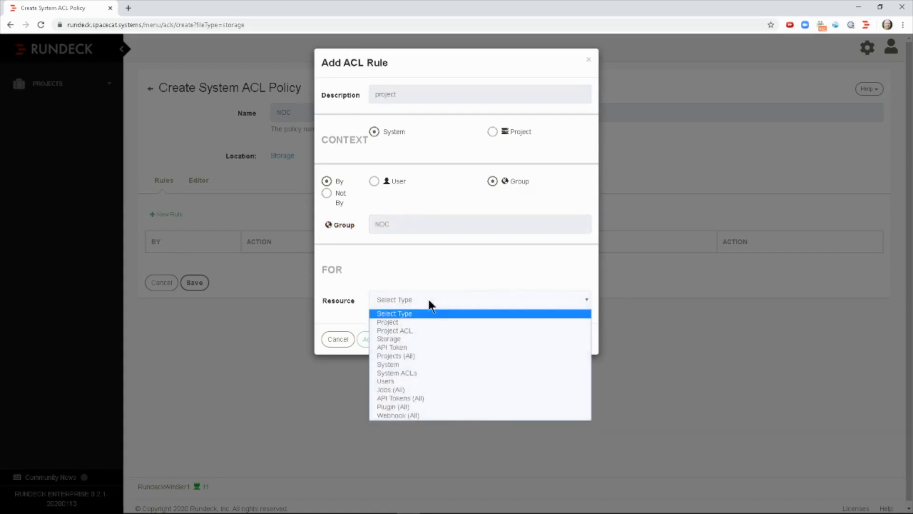
{"action": "left_click", "coordinate": [424, 323]}
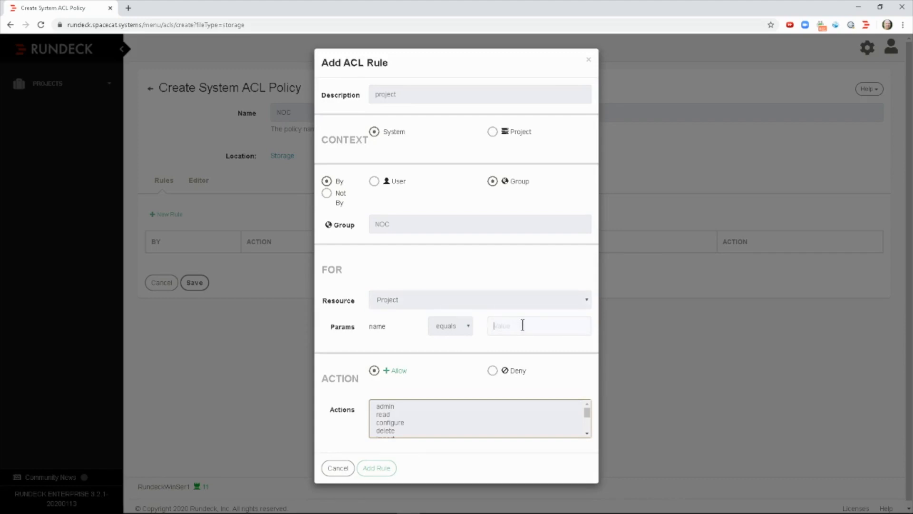
{"action": "type", "text": "Mike-project-1"}
{"action": "left_click", "coordinate": [459, 325]}
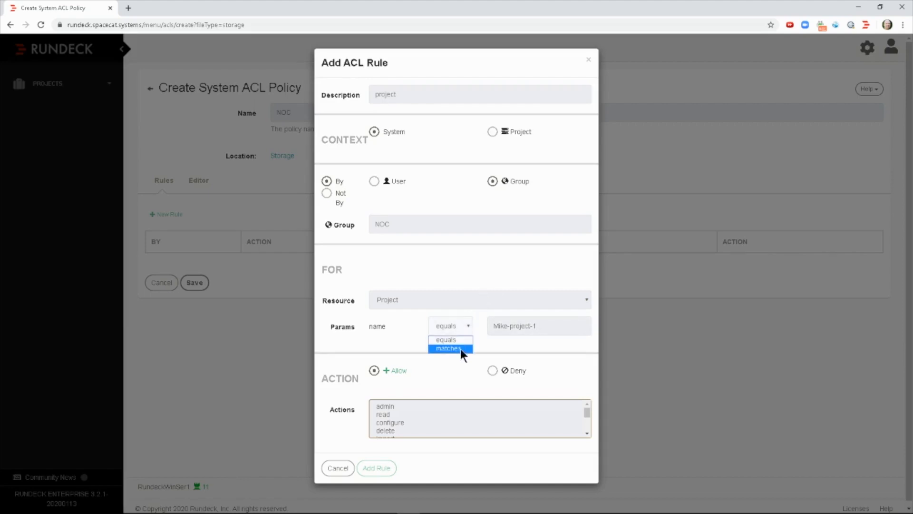
{"action": "left_click", "coordinate": [414, 345]}
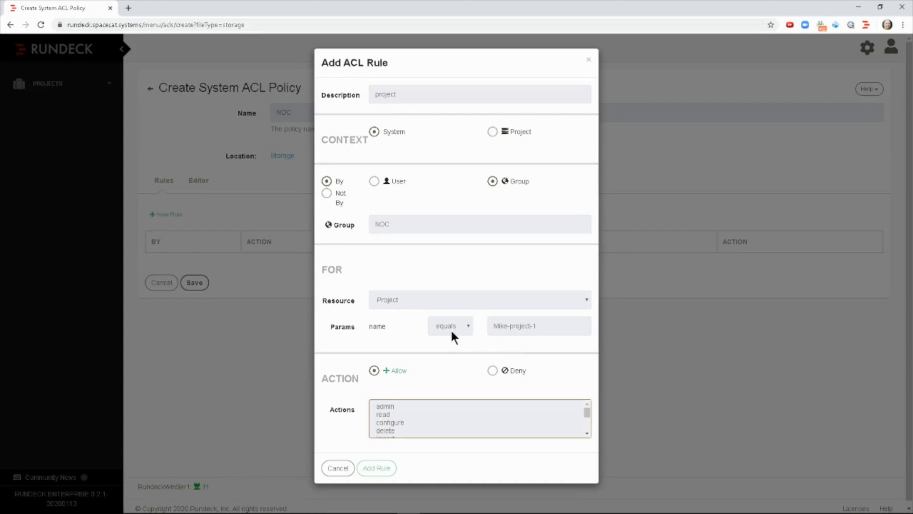
{"action": "left_click", "coordinate": [393, 415]}
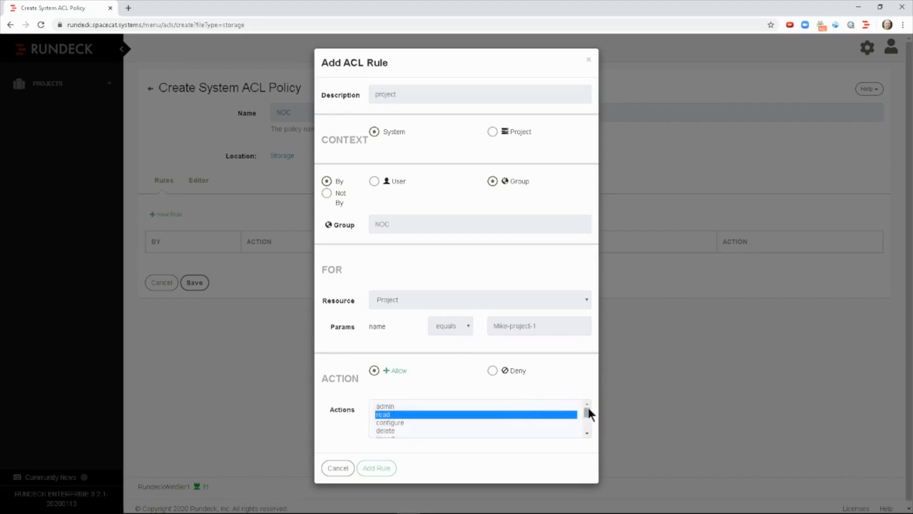
{"action": "mouse_move", "coordinate": [586, 412]}
{"action": "left_mouse_down"}
{"action": "mouse_move", "coordinate": [589, 430]}
{"action": "mouse_move", "coordinate": [594, 401]}
{"action": "left_mouse_up"}
{"action": "left_click", "coordinate": [376, 468]}
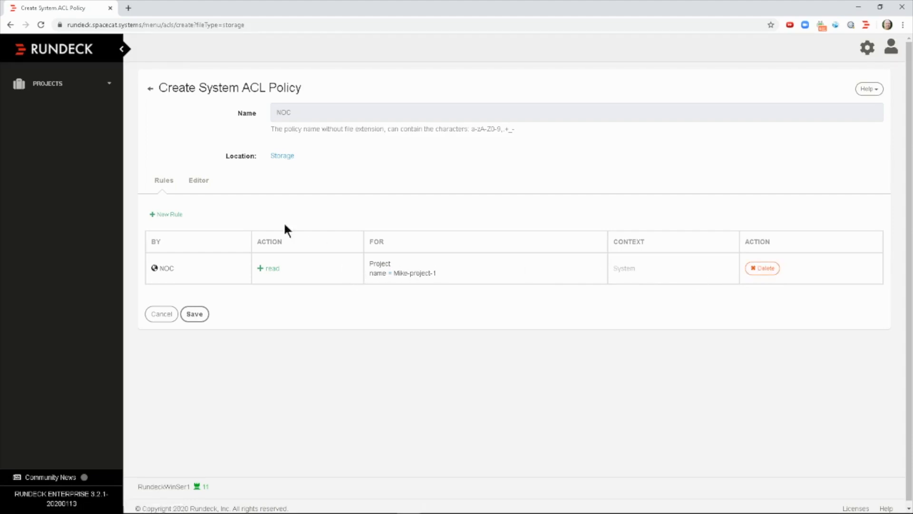
Step: Start a second system-context ACL rule with the description "storage" and assign it to the group NOC
{"action": "left_click", "coordinate": [201, 184]}
{"action": "left_click", "coordinate": [165, 183]}
{"action": "left_click", "coordinate": [177, 216]}
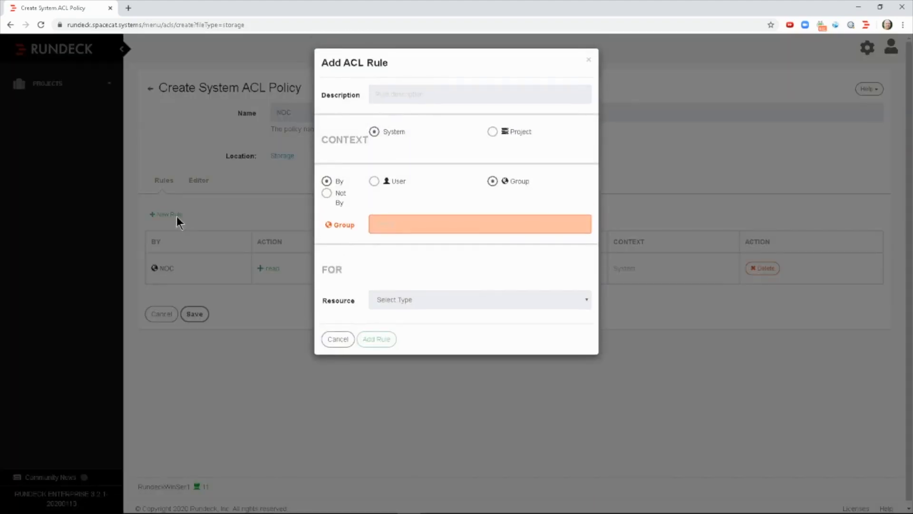
{"action": "left_click", "coordinate": [414, 96]}
{"action": "type", "text": "storage"}
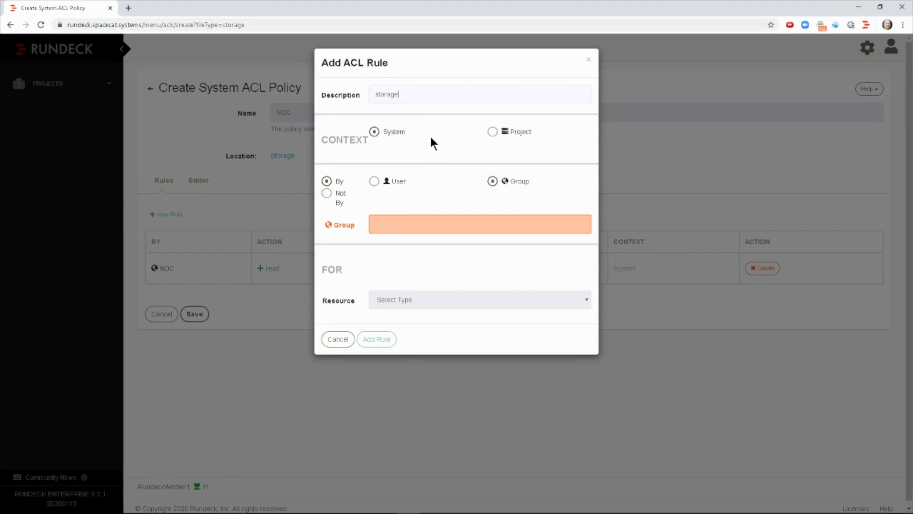
{"action": "left_click", "coordinate": [413, 225]}
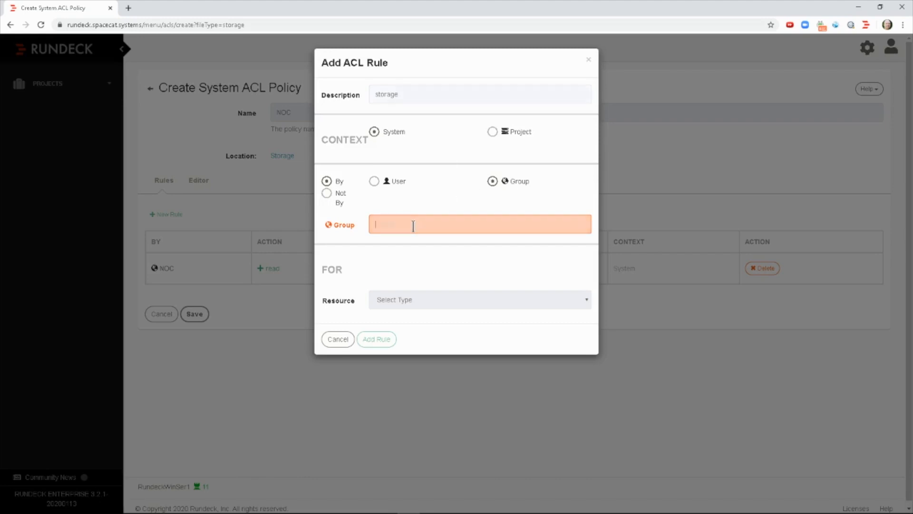
{"action": "type", "text": "NOC"}
Step: Set the rule's resource to Storage with path matching keys/.*, allow the read action, add the rule and save the NOC policy
{"action": "left_click", "coordinate": [438, 296]}
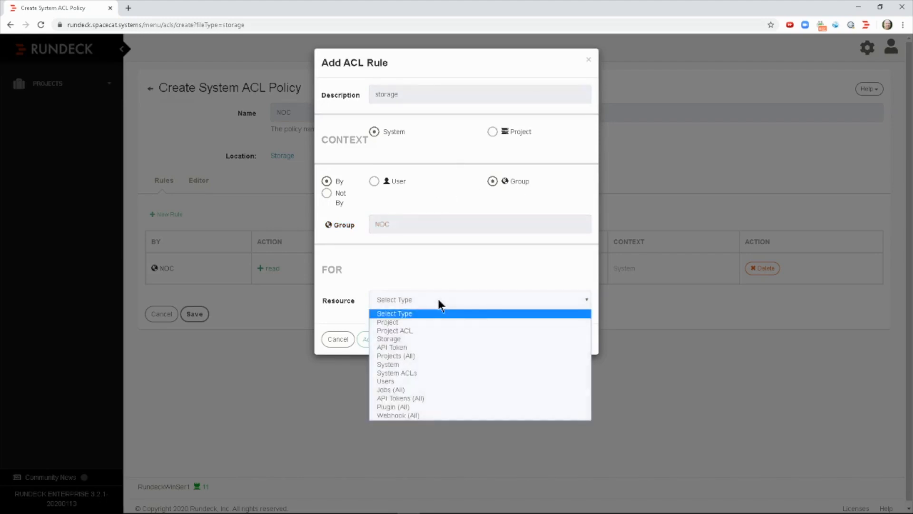
{"action": "left_click", "coordinate": [418, 338]}
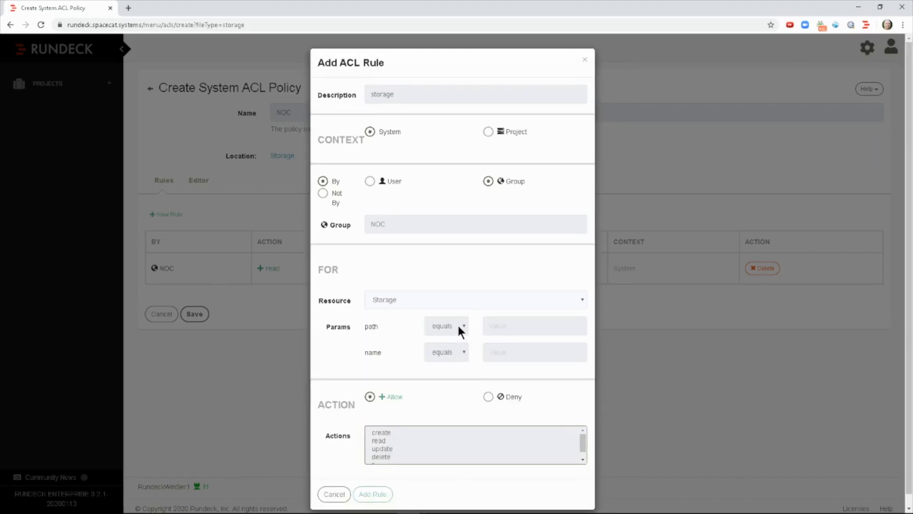
{"action": "left_click", "coordinate": [459, 330]}
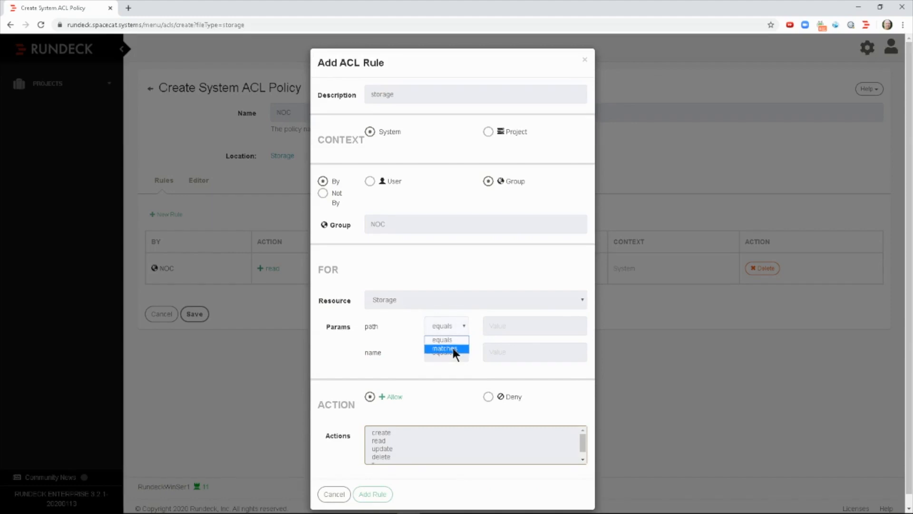
{"action": "left_click", "coordinate": [453, 348]}
{"action": "left_click", "coordinate": [510, 326]}
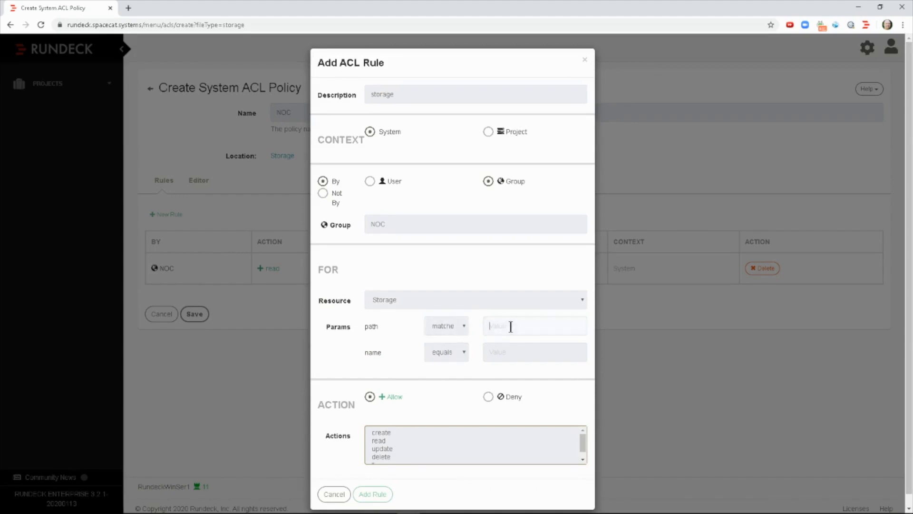
{"action": "type", "text": "keys/.*"}
{"action": "left_click", "coordinate": [394, 441]}
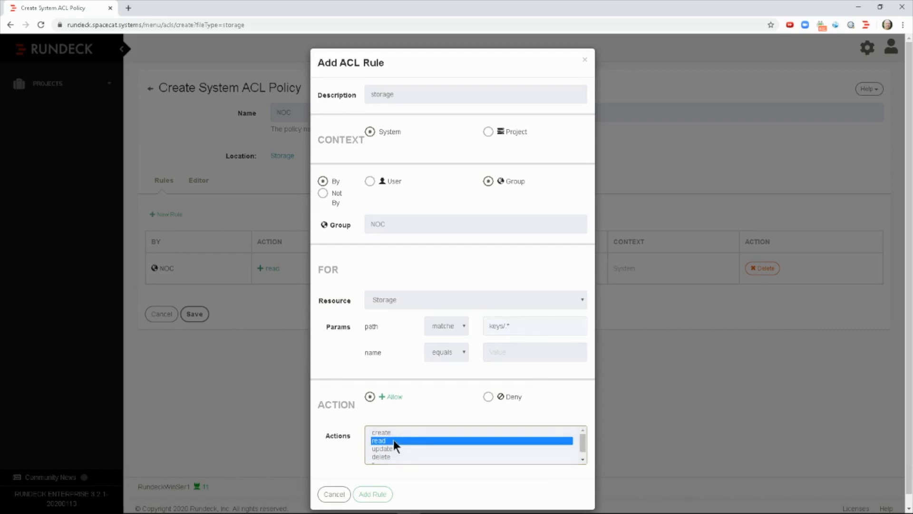
{"action": "left_click", "coordinate": [374, 495]}
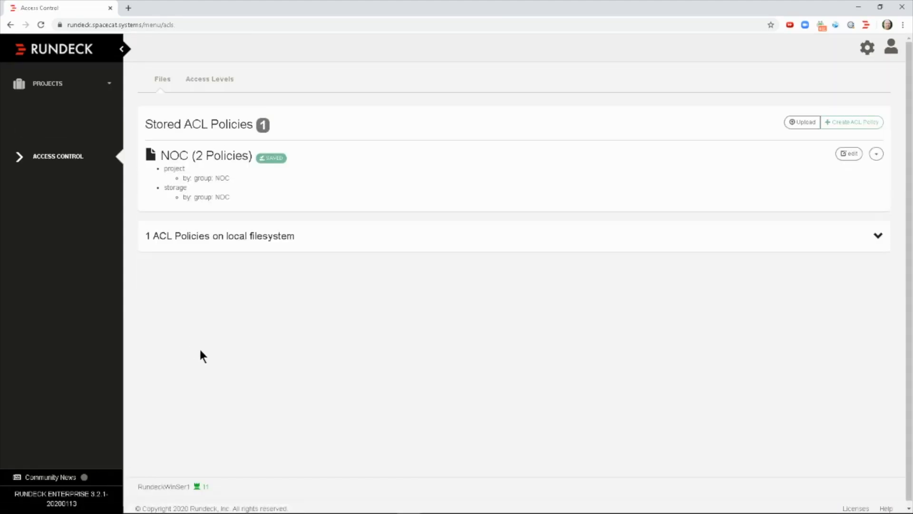
Step: Reload the NOC user's browser session and open Mike project 1 to check the new access
{"action": "left_click", "coordinate": [859, 6]}
{"action": "mouse_move", "coordinate": [365, 497]}
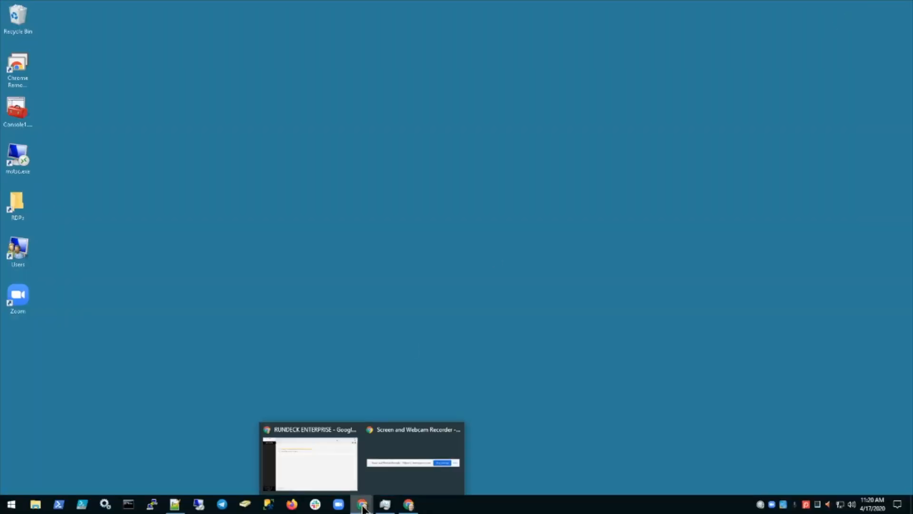
{"action": "left_click", "coordinate": [332, 470]}
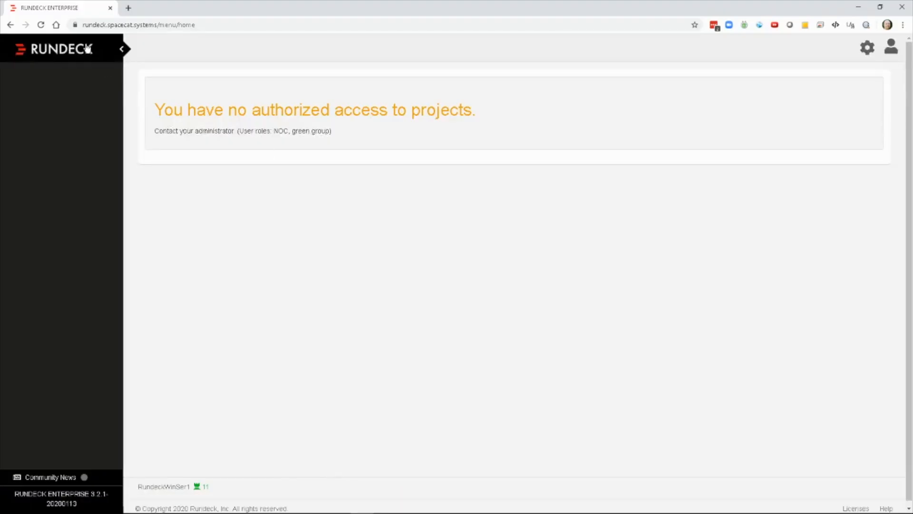
{"action": "left_click", "coordinate": [41, 25]}
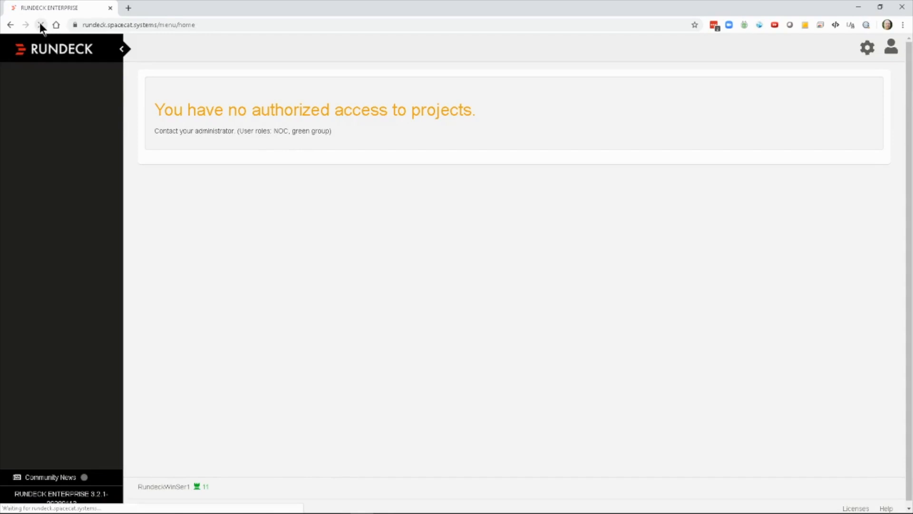
{"action": "left_click", "coordinate": [209, 184]}
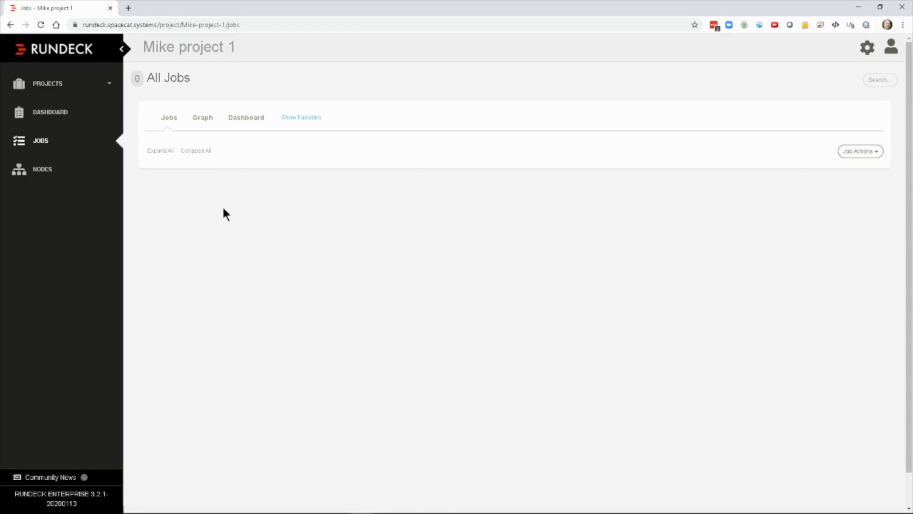
Step: Return to the administrator's session and open the Mike project 1 project
{"action": "left_click", "coordinate": [859, 7]}
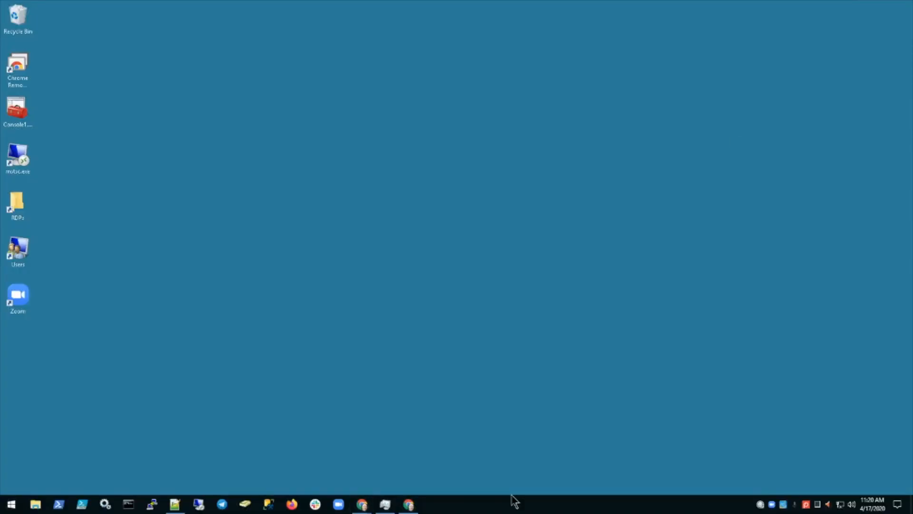
{"action": "left_click", "coordinate": [410, 505]}
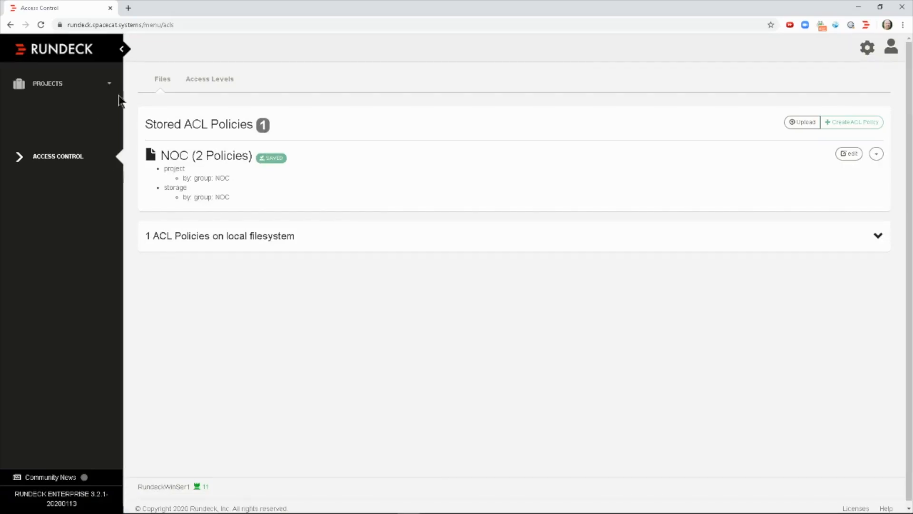
{"action": "left_click", "coordinate": [53, 85]}
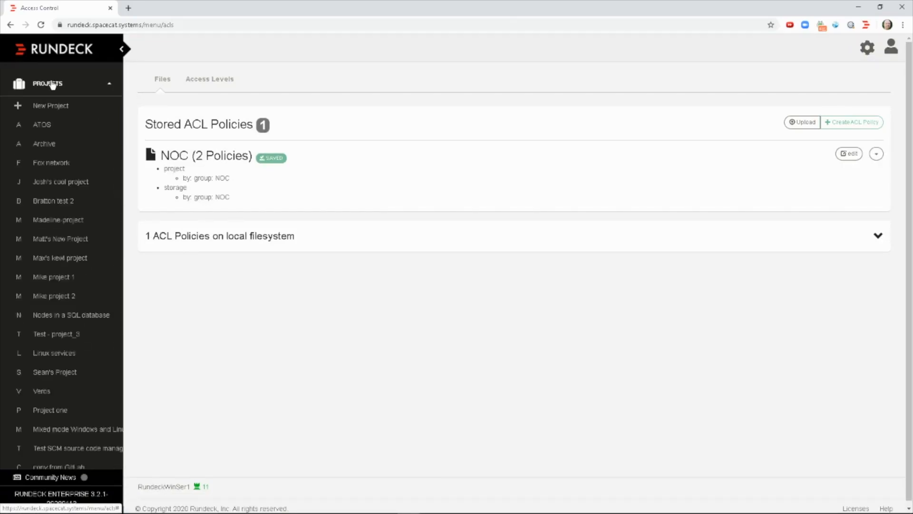
{"action": "left_click", "coordinate": [35, 278]}
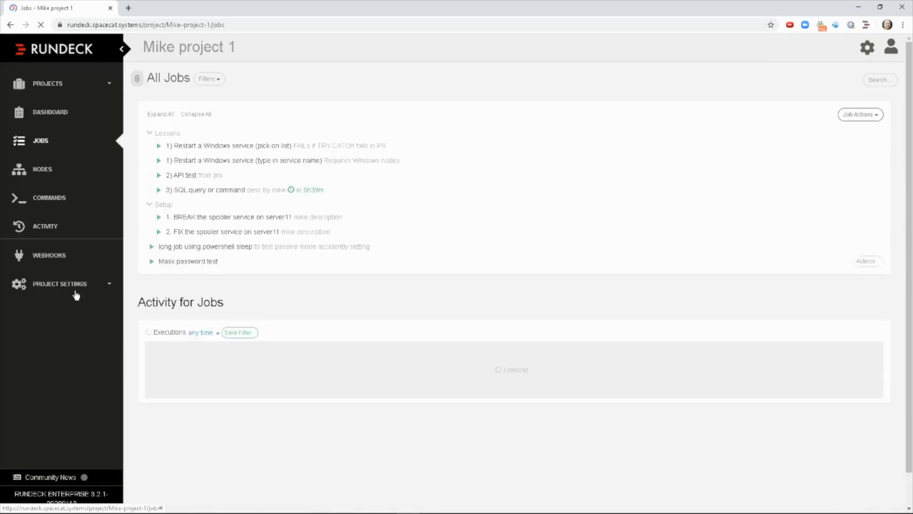
Step: Open the project's access control settings and create an ACL policy named "NOC for project 1"
{"action": "left_click", "coordinate": [75, 285]}
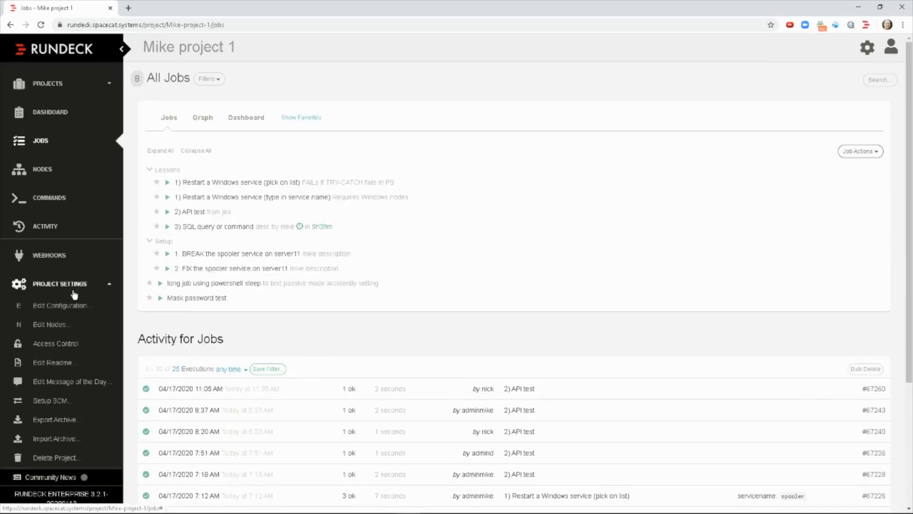
{"action": "left_click", "coordinate": [61, 347]}
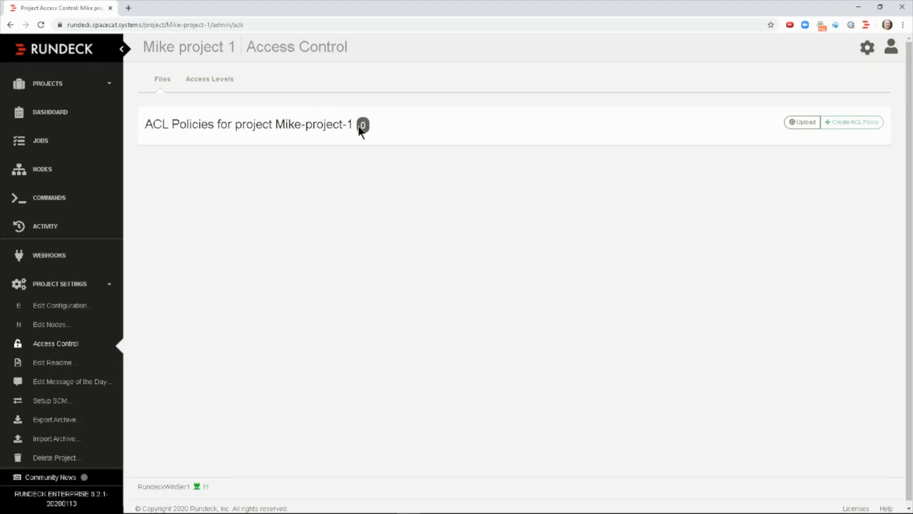
{"action": "left_click", "coordinate": [852, 125]}
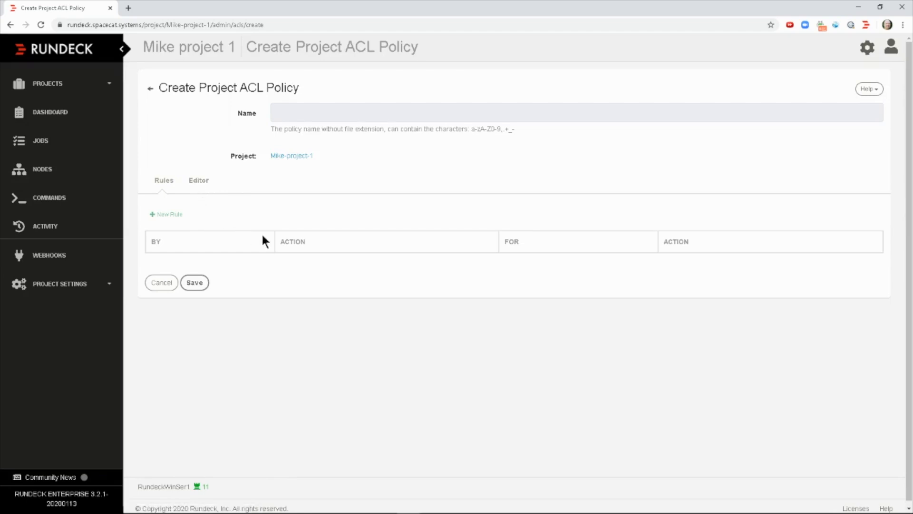
{"action": "left_click", "coordinate": [310, 112]}
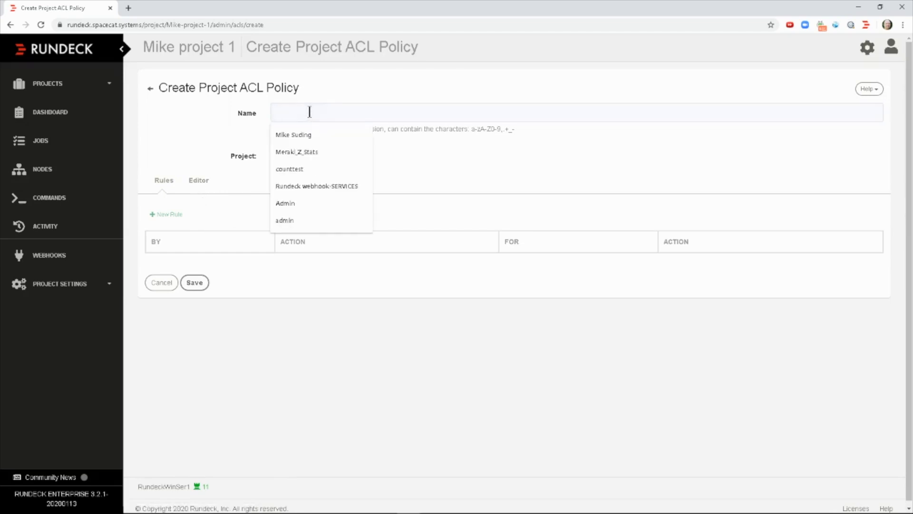
{"action": "type", "text": "NOC for p"}
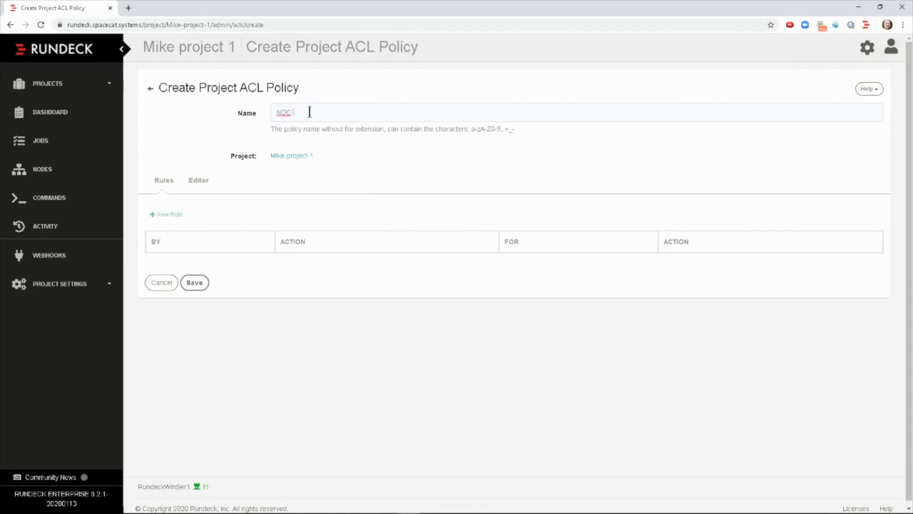
{"action": "type", "text": "roject 1"}
Step: Start a new ACL rule in the policy with the description "Job" and assign it to the group NOC
{"action": "left_click", "coordinate": [173, 215]}
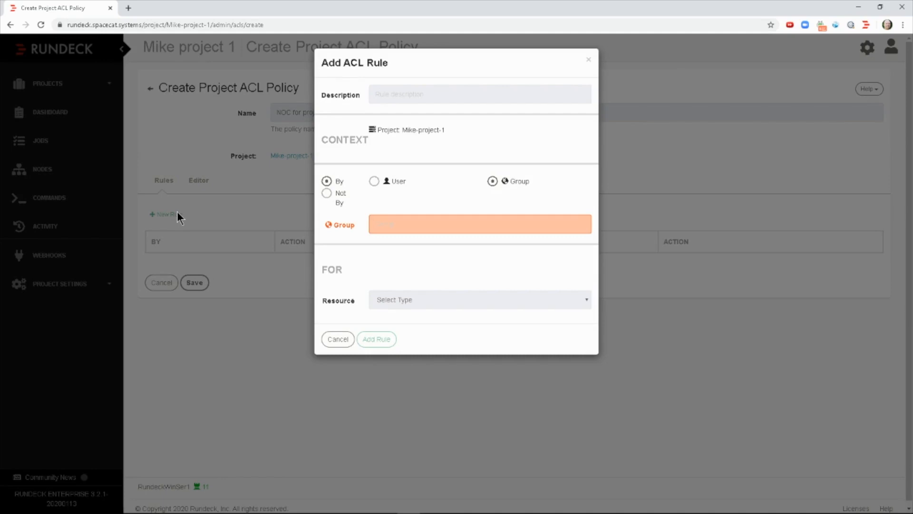
{"action": "left_click", "coordinate": [389, 93]}
{"action": "type", "text": "Job"}
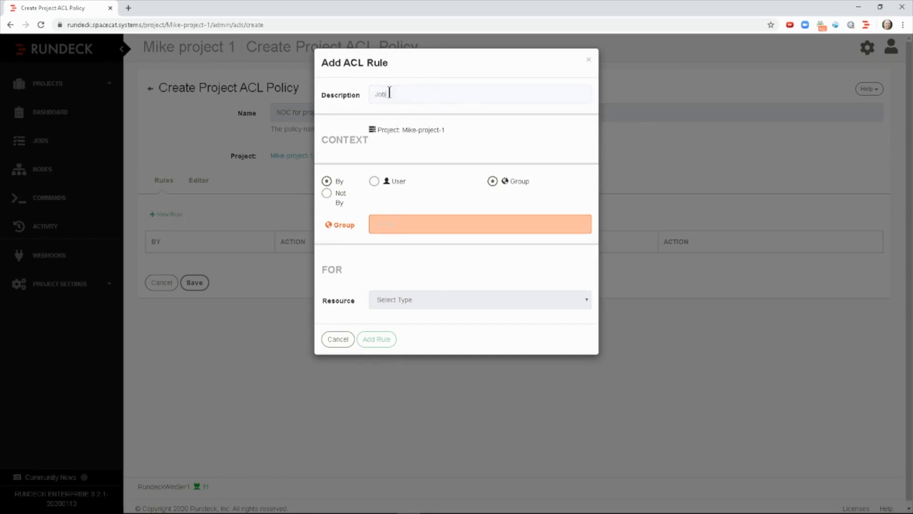
{"action": "left_click", "coordinate": [413, 224]}
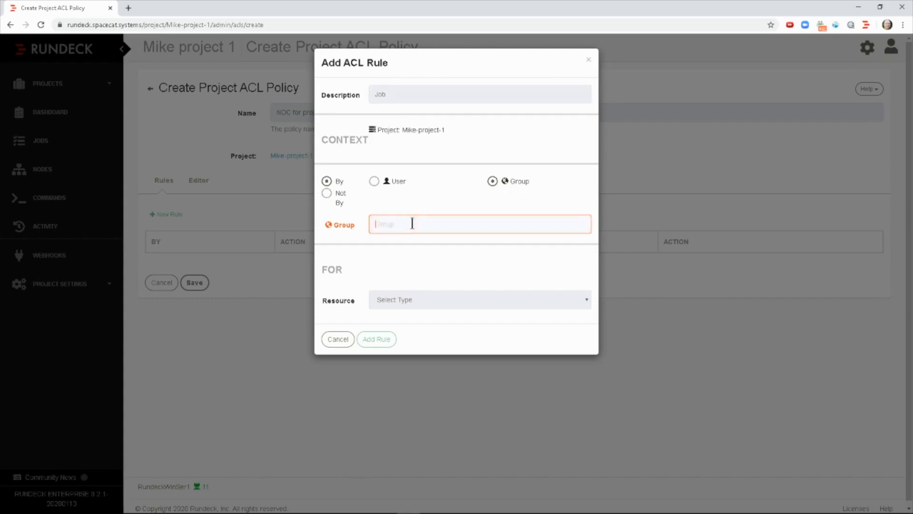
{"action": "type", "text": "NOC"}
Step: Set the rule's resource to Job with the name parameter matching .*
{"action": "left_click", "coordinate": [412, 299]}
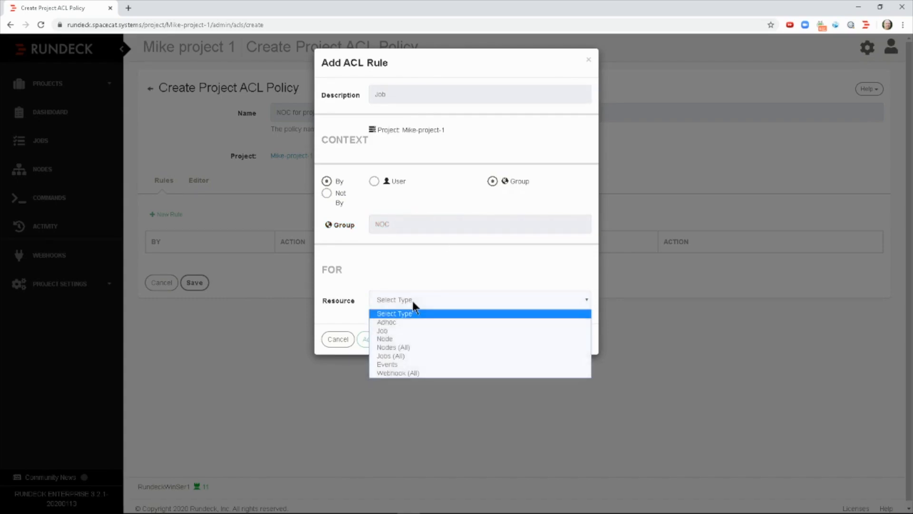
{"action": "left_click", "coordinate": [406, 327]}
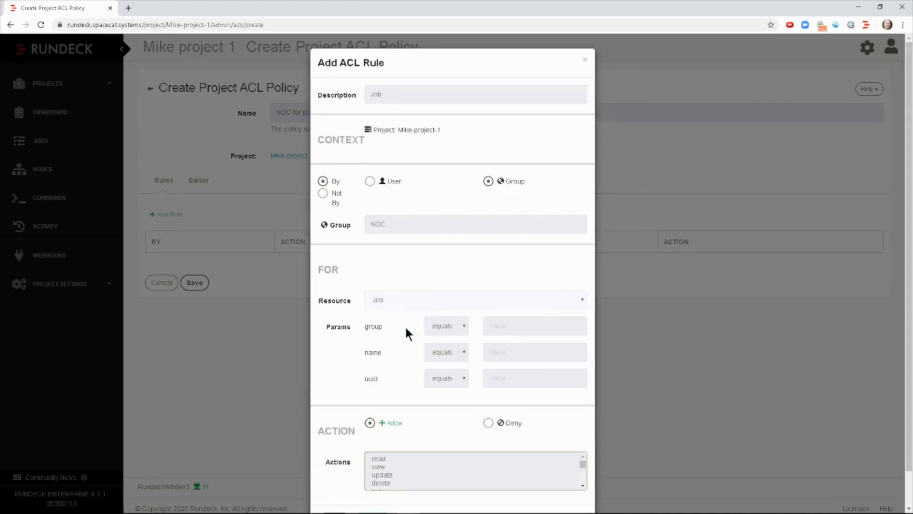
{"action": "left_click", "coordinate": [464, 352]}
{"action": "left_click", "coordinate": [455, 372]}
{"action": "left_click", "coordinate": [509, 352]}
{"action": "type", "text": ".*"}
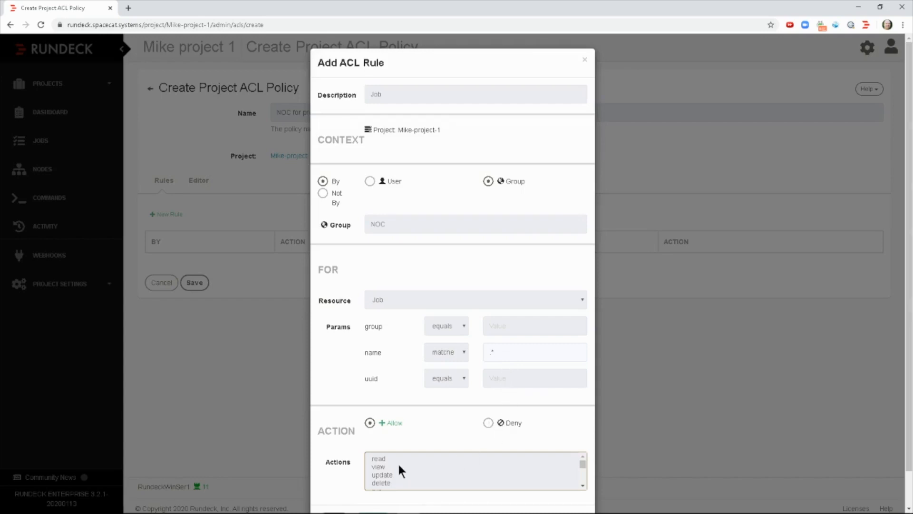
Step: Allow the view, run and kill actions for the Job rule and add it to the policy
{"action": "scroll", "coordinate": [400, 461], "scroll_direction": "down", "scroll_amount": 2}
{"action": "left_click", "coordinate": [376, 459]}
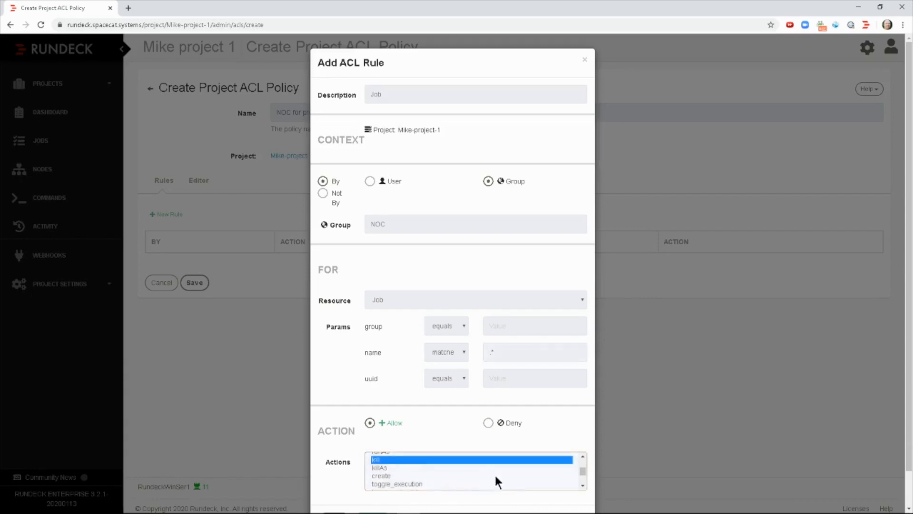
{"action": "left_click", "coordinate": [583, 485]}
{"action": "left_click", "coordinate": [583, 455]}
{"action": "left_click", "coordinate": [583, 455]}
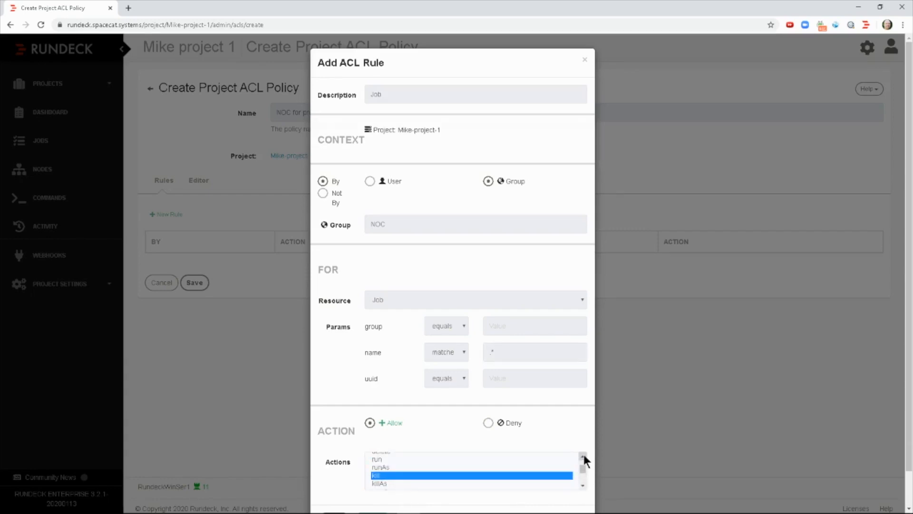
{"action": "left_click", "coordinate": [582, 456]}
{"action": "left_click", "coordinate": [376, 477]}
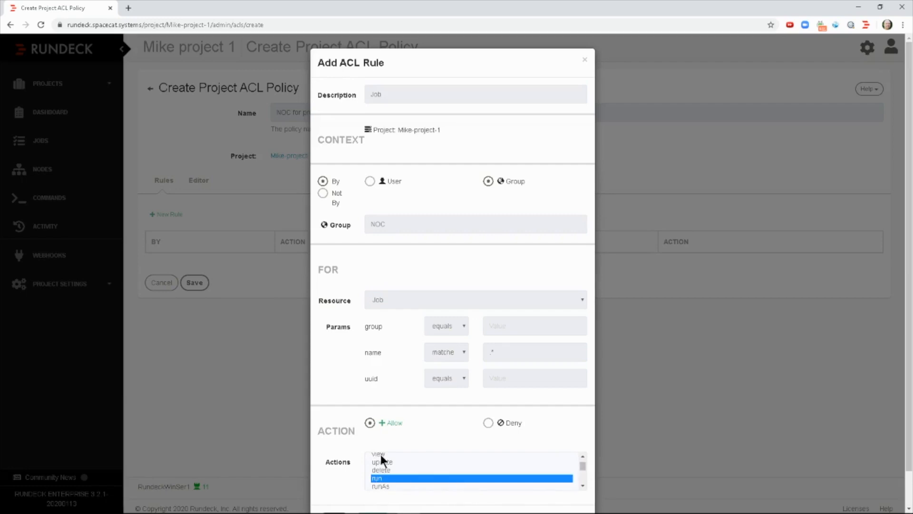
{"action": "left_click", "coordinate": [381, 455], "text": "ctrl"}
{"action": "scroll", "coordinate": [474, 470], "scroll_direction": "down", "scroll_amount": 5}
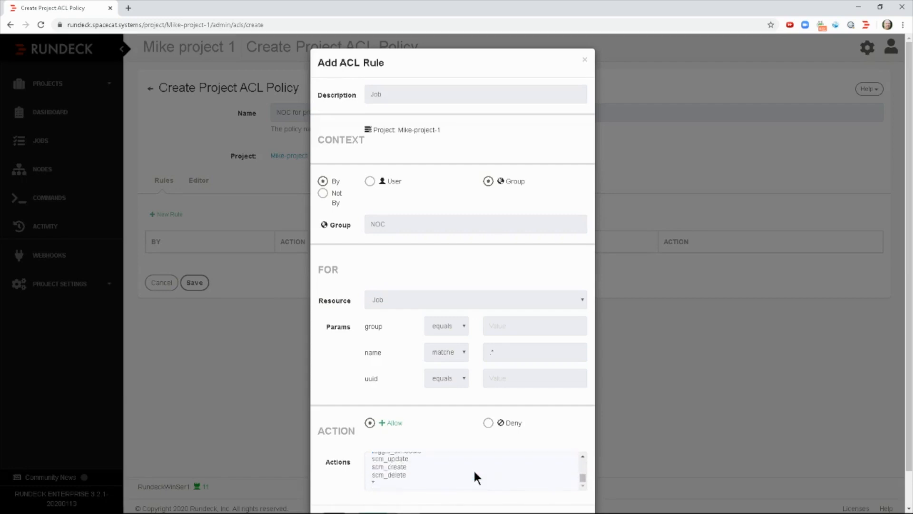
{"action": "scroll", "coordinate": [537, 273], "scroll_direction": "down", "scroll_amount": 1}
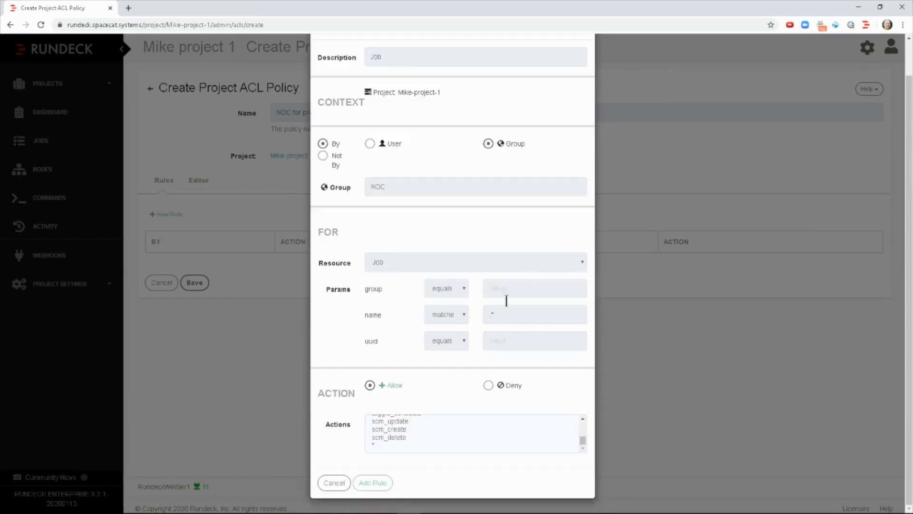
{"action": "left_click", "coordinate": [380, 484]}
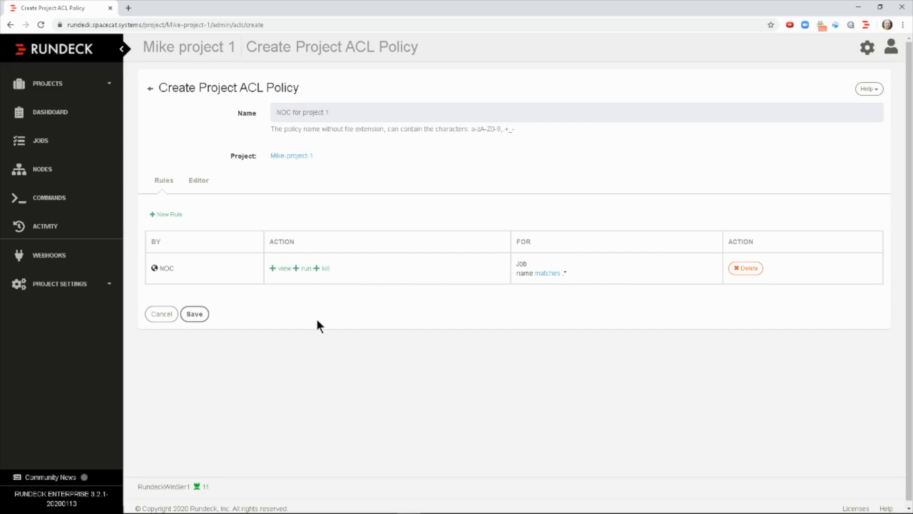
Step: Start a second project ACL rule with the description "node" and assign it to the group NOC
{"action": "left_click", "coordinate": [174, 214]}
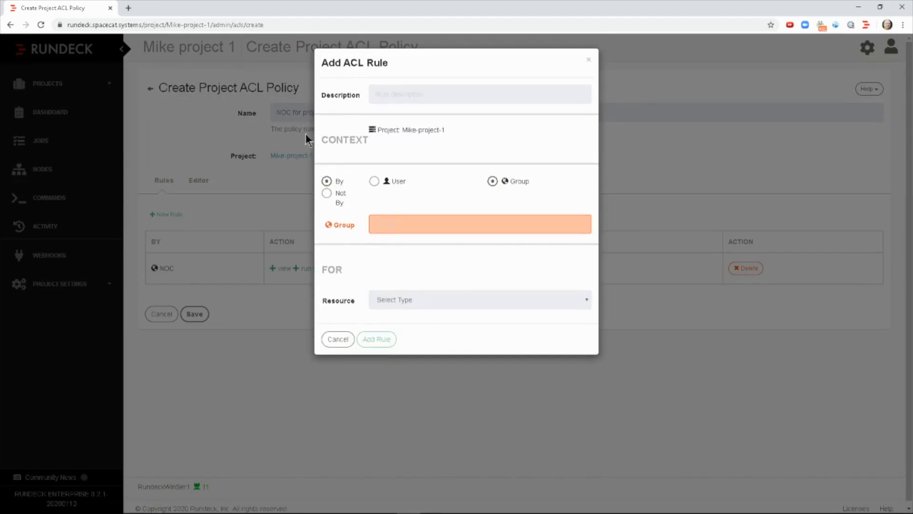
{"action": "left_click", "coordinate": [399, 96]}
{"action": "type", "text": "node"}
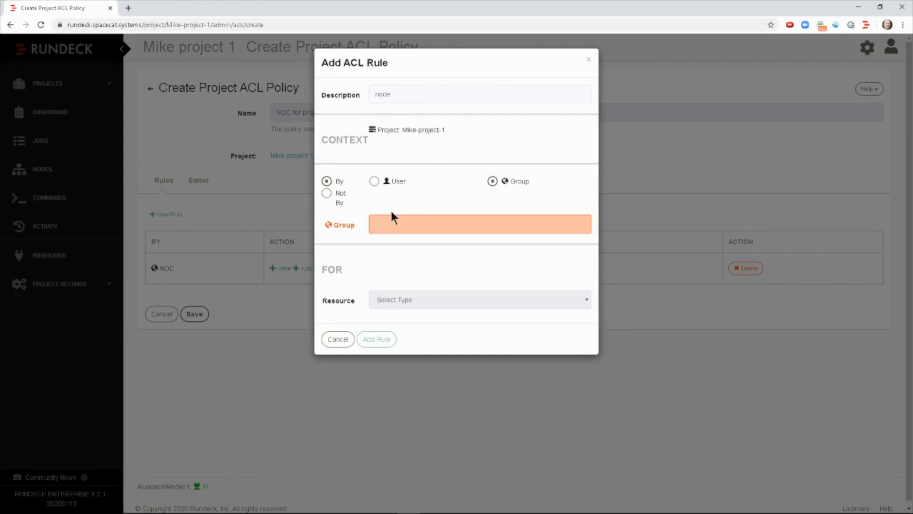
{"action": "left_click", "coordinate": [397, 222]}
{"action": "type", "text": "NOC"}
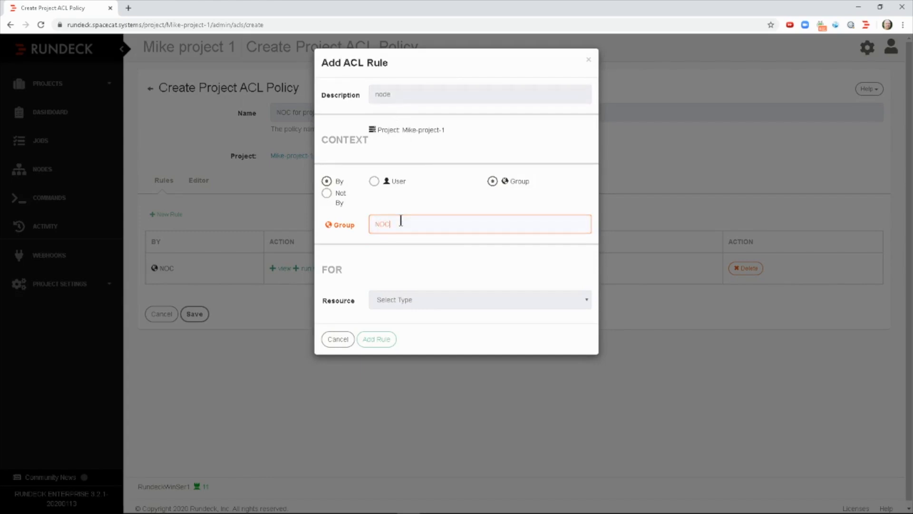
Step: Set the second rule's resource to Node with the nodename parameter matching .*
{"action": "left_click", "coordinate": [401, 300]}
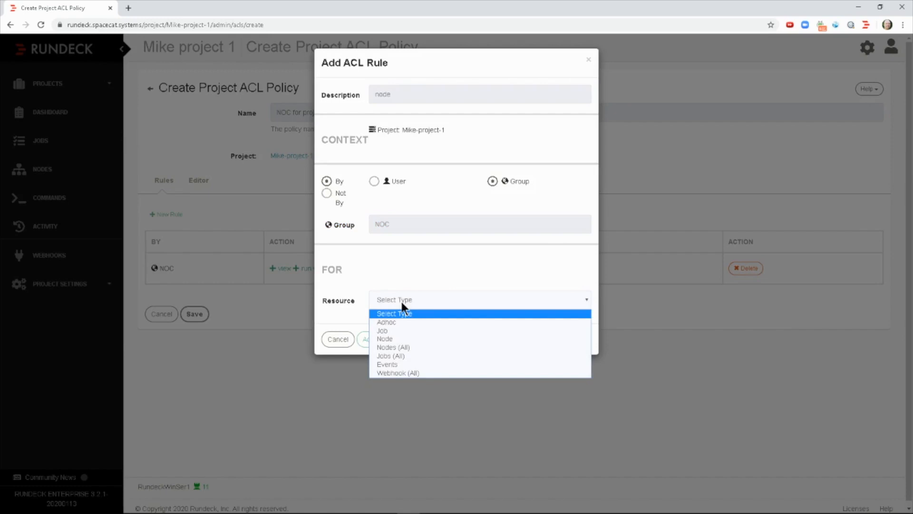
{"action": "left_click", "coordinate": [392, 338]}
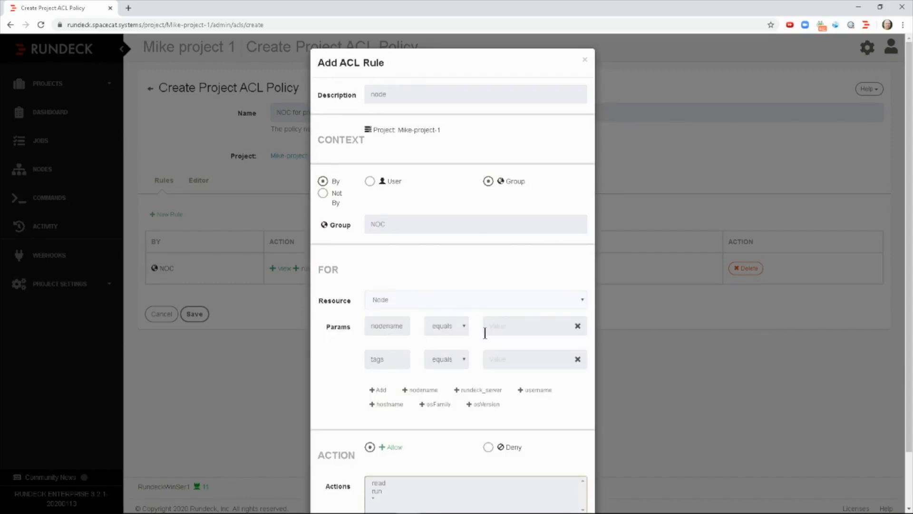
{"action": "left_click", "coordinate": [461, 326]}
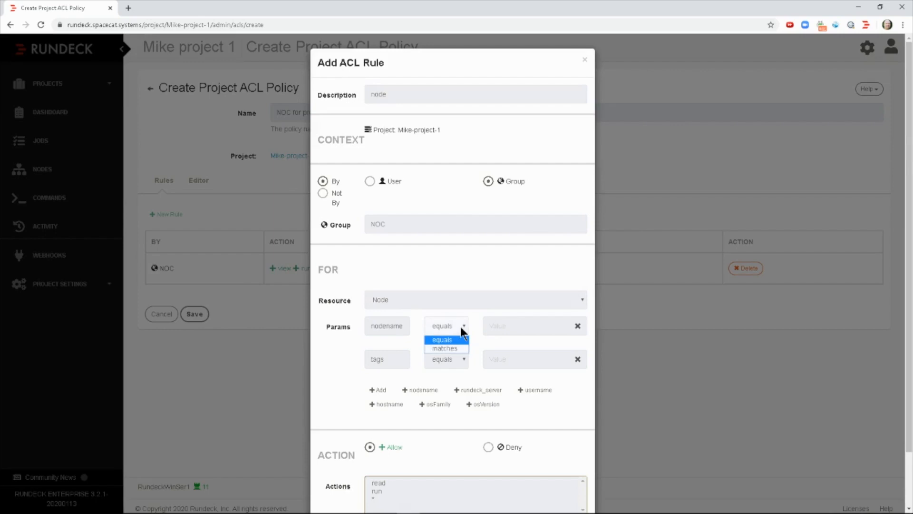
{"action": "left_click", "coordinate": [449, 349]}
{"action": "left_click", "coordinate": [513, 328]}
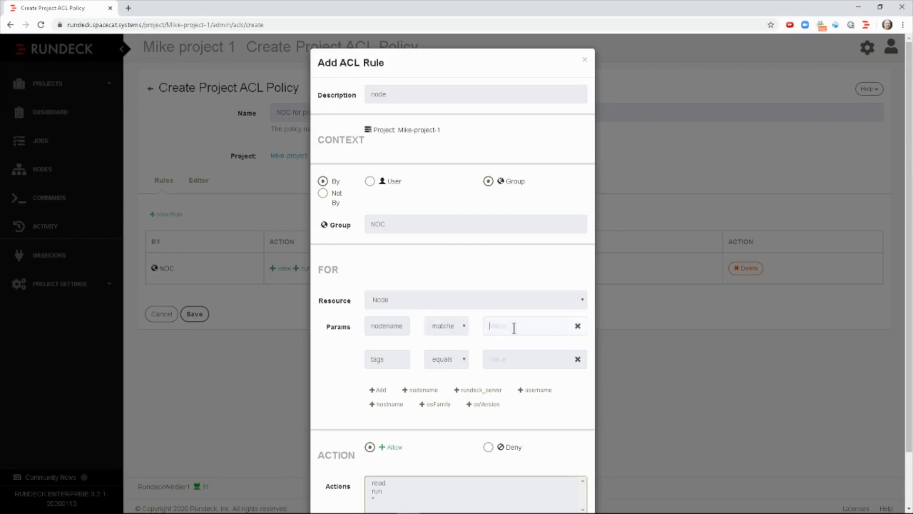
{"action": "type", "text": ".*"}
Step: Allow the read and run actions for the Node rule and add it to the policy
{"action": "scroll", "coordinate": [500, 354], "scroll_direction": "down", "scroll_amount": 2}
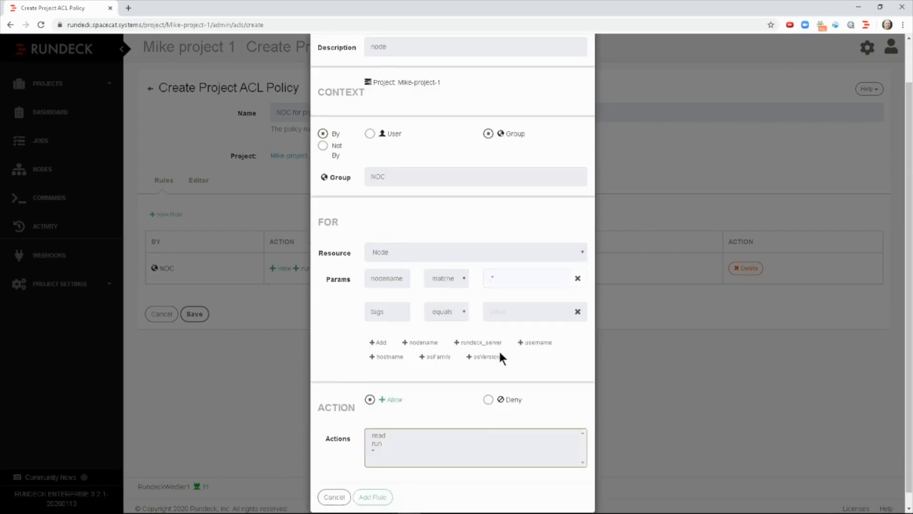
{"action": "left_click", "coordinate": [389, 421]}
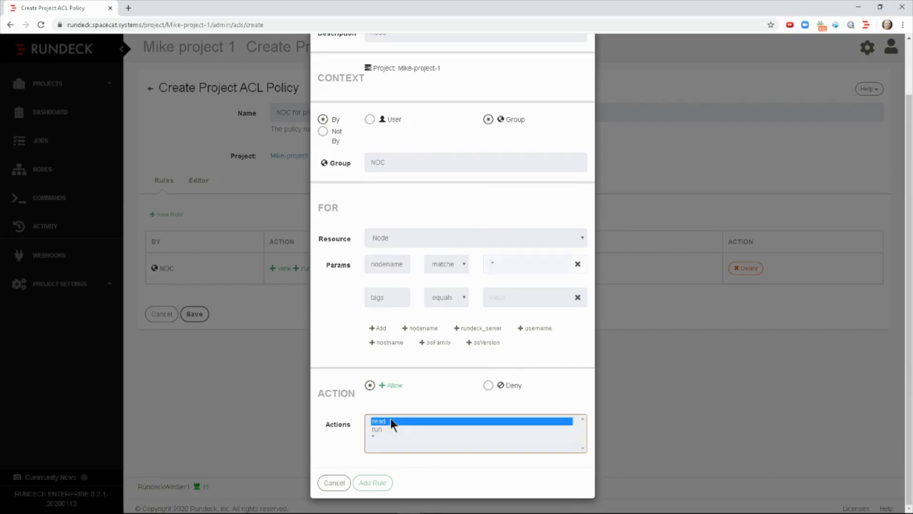
{"action": "left_click", "coordinate": [383, 428], "text": "ctrl"}
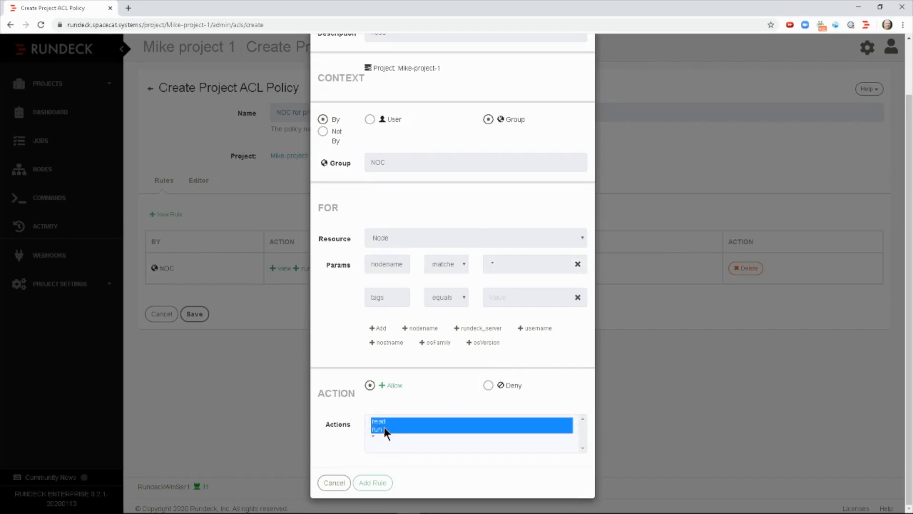
{"action": "left_click", "coordinate": [370, 482]}
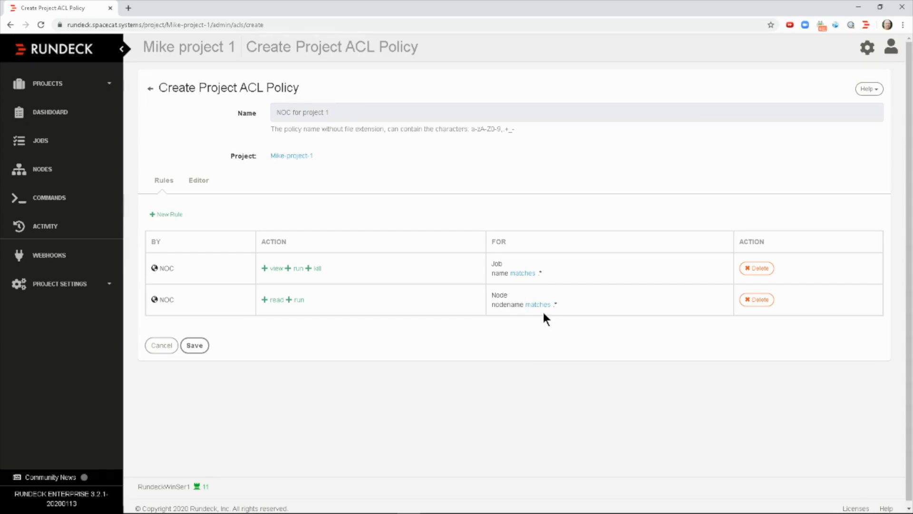
Step: Start a third project ACL rule with the description "nodesall" and assign it to the group NOC
{"action": "left_click", "coordinate": [170, 214]}
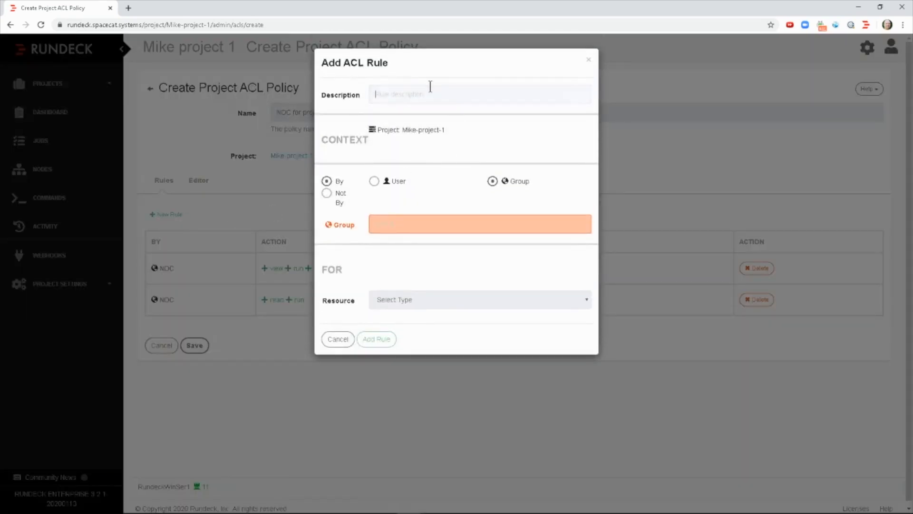
{"action": "type", "text": "nodesall"}
{"action": "left_click", "coordinate": [402, 223]}
{"action": "type", "text": "NOC"}
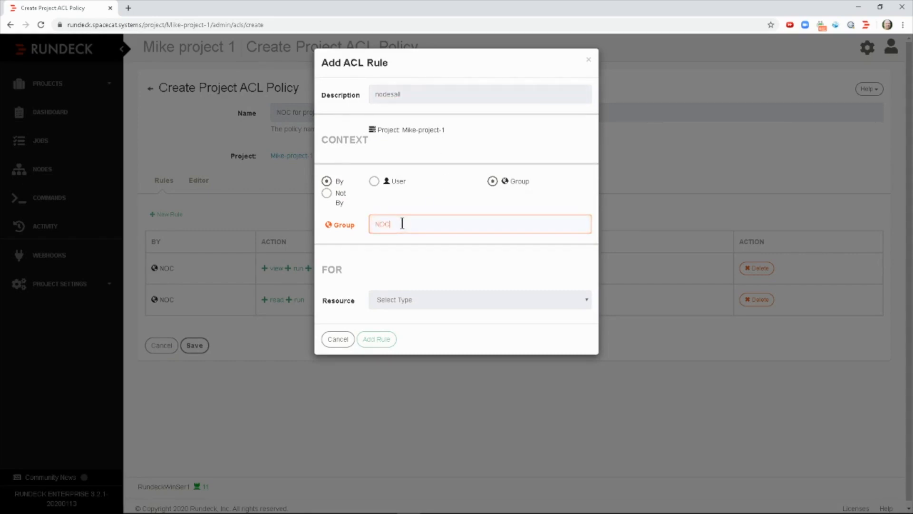
Step: Set the third rule's resource to Nodes (All), allow the read action and add the rule
{"action": "left_click", "coordinate": [428, 298]}
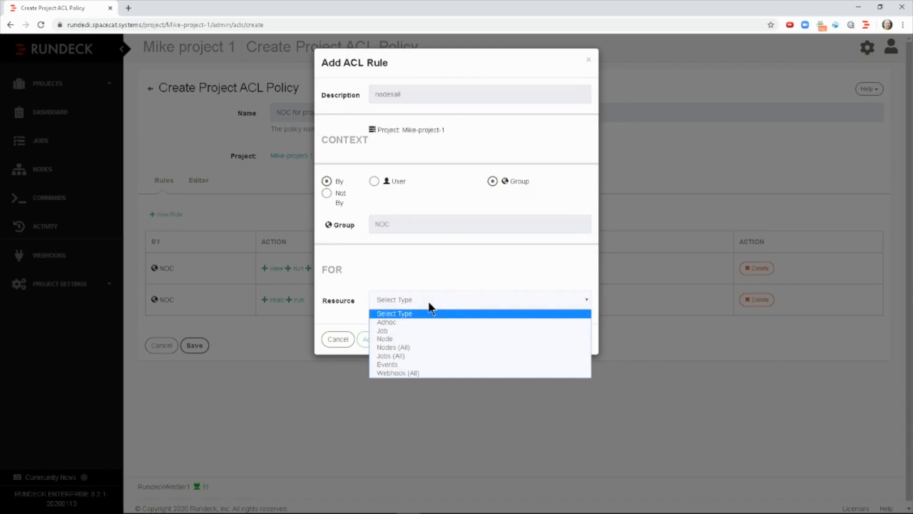
{"action": "left_click", "coordinate": [420, 346]}
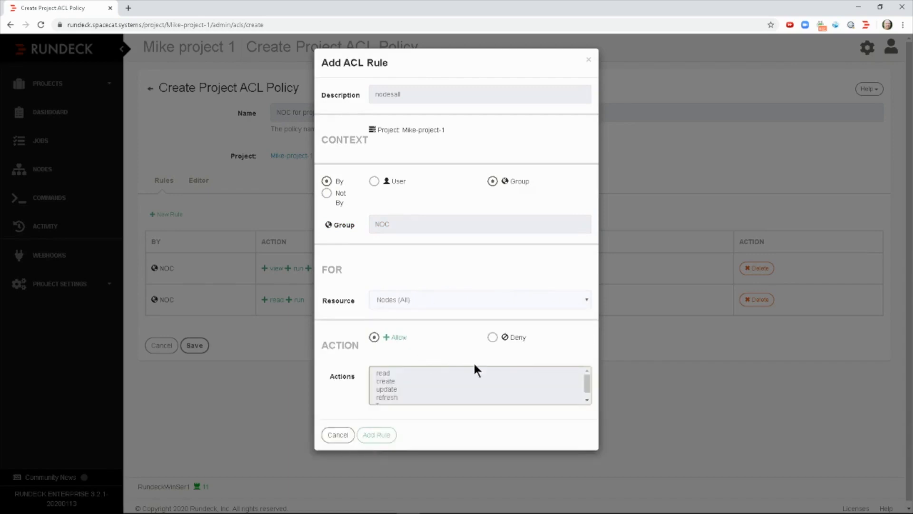
{"action": "left_click", "coordinate": [390, 374]}
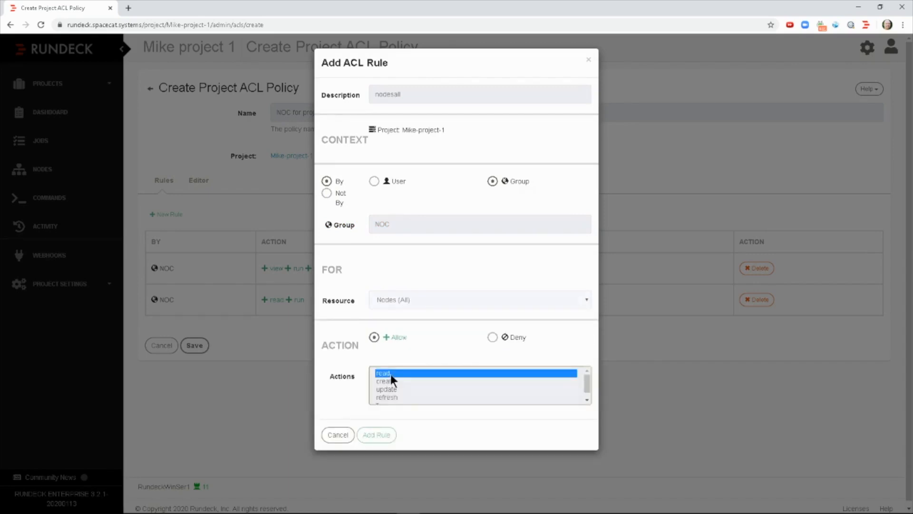
{"action": "left_click", "coordinate": [377, 434]}
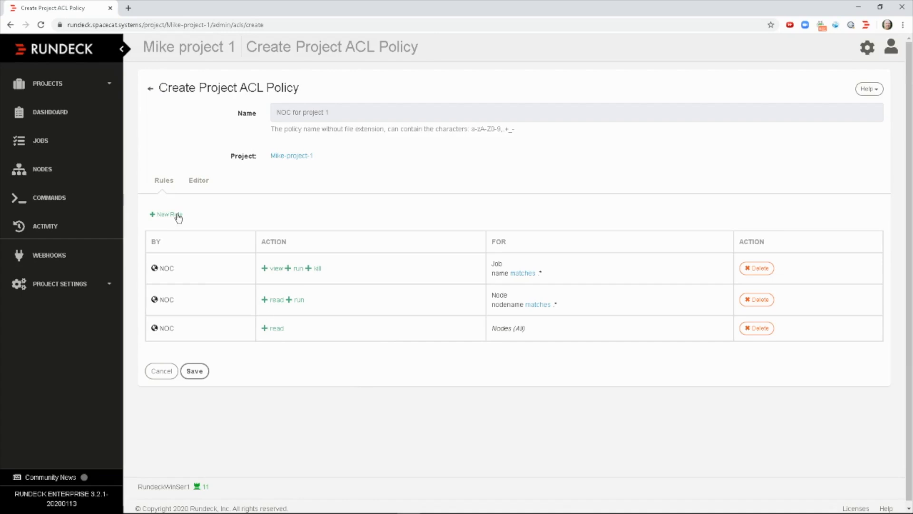
Step: Start a fourth project ACL rule with the description "logs" and assign it to the group NOC
{"action": "left_click", "coordinate": [177, 216]}
{"action": "type", "text": "logs"}
{"action": "left_click", "coordinate": [399, 224]}
{"action": "type", "text": "NOC"}
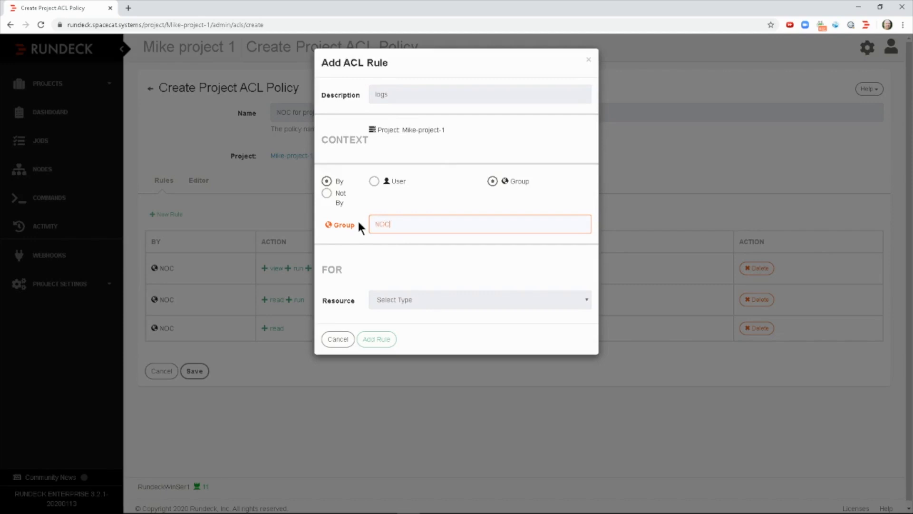
Step: Set the fourth rule's resource to Events, allow the read action and add the rule
{"action": "left_click", "coordinate": [399, 297]}
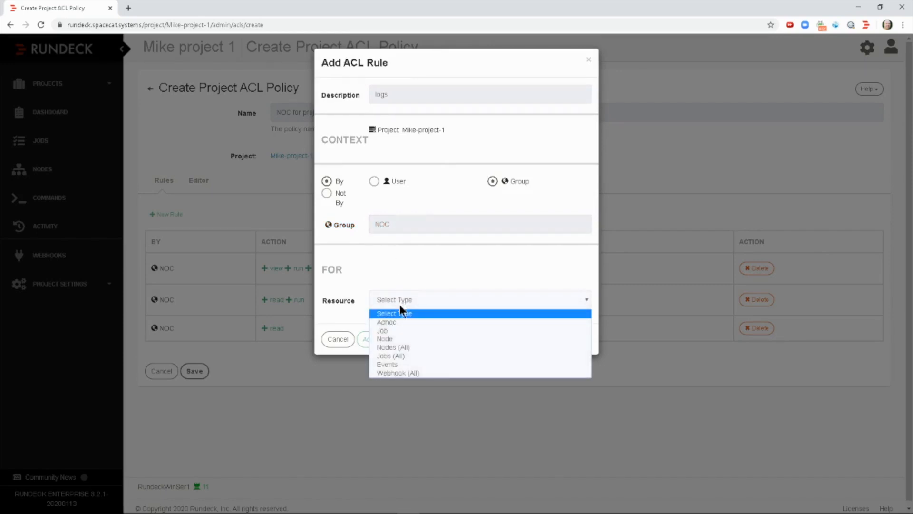
{"action": "left_click", "coordinate": [391, 364]}
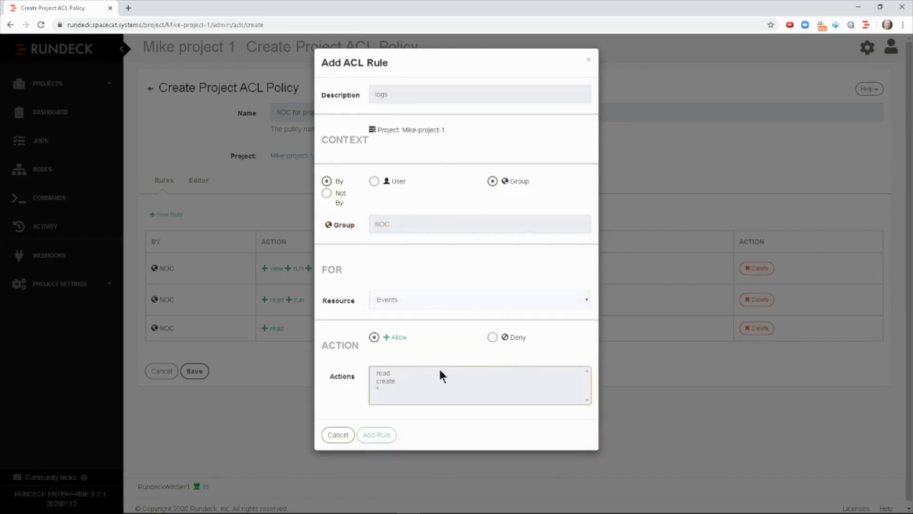
{"action": "left_click", "coordinate": [391, 372]}
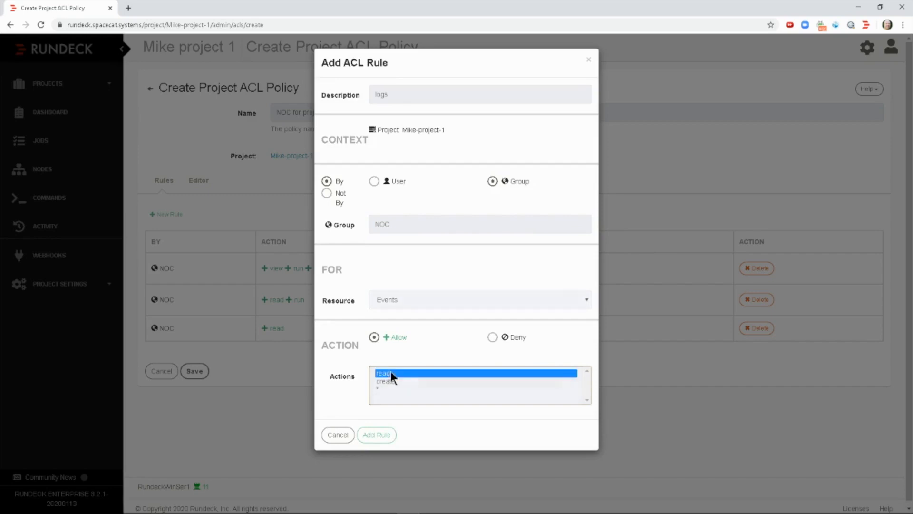
{"action": "left_click", "coordinate": [377, 434]}
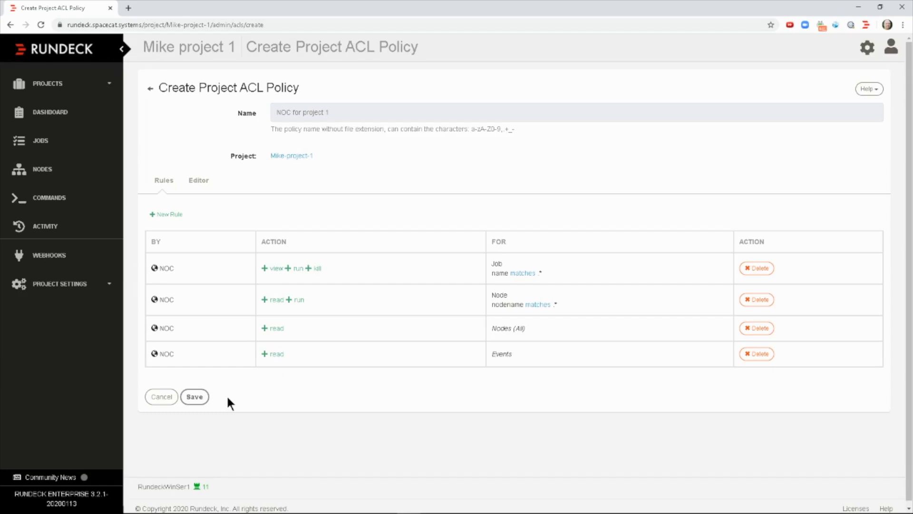
Step: Save the project ACL policy, renaming it NOC1 to meet the allowed-character rule
{"action": "left_click", "coordinate": [199, 403]}
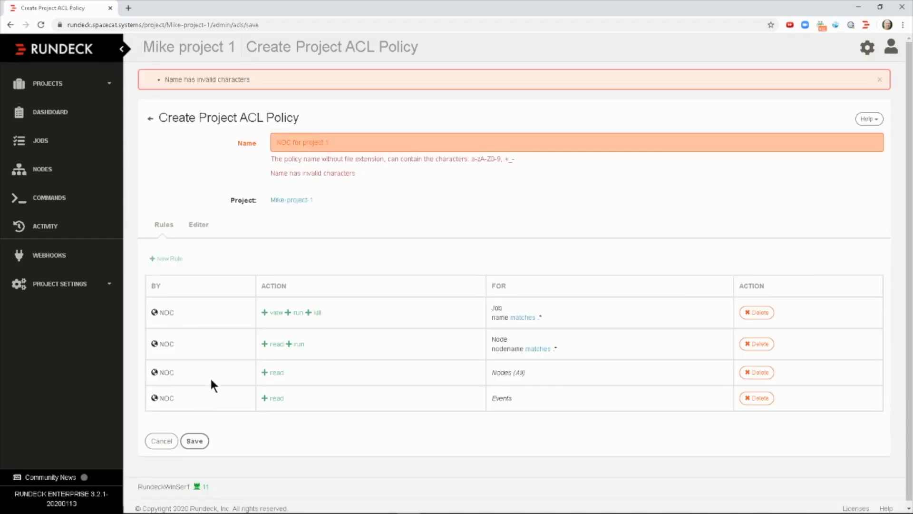
{"action": "left_click", "coordinate": [371, 144]}
{"action": "key", "text": "BackSpace"}
{"action": "key", "text": "BackSpace"}
{"action": "key", "text": "BackSpace"}
{"action": "key", "text": "BackSpace"}
{"action": "key", "text": "BackSpace"}
{"action": "key", "text": "BackSpace"}
{"action": "key", "text": "BackSpace"}
{"action": "key", "text": "BackSpace"}
{"action": "key", "text": "BackSpace"}
{"action": "key", "text": "BackSpace"}
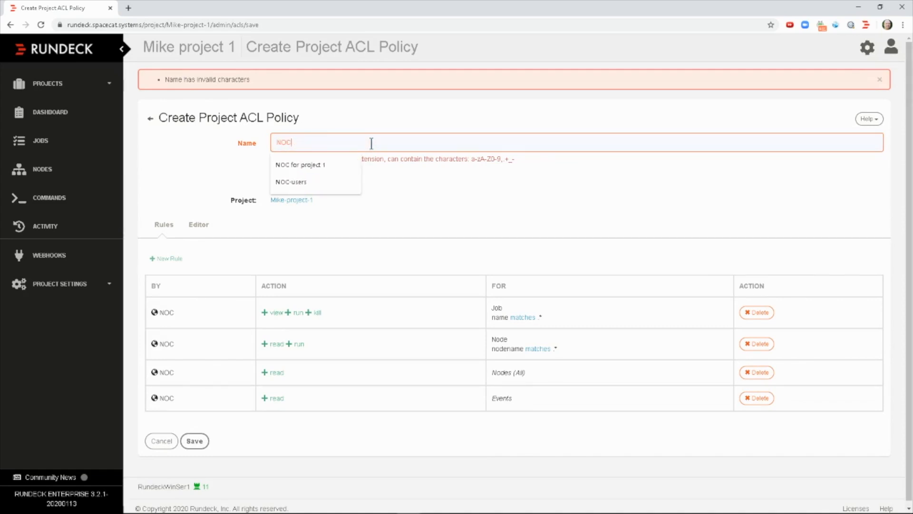
{"action": "type", "text": "-u"}
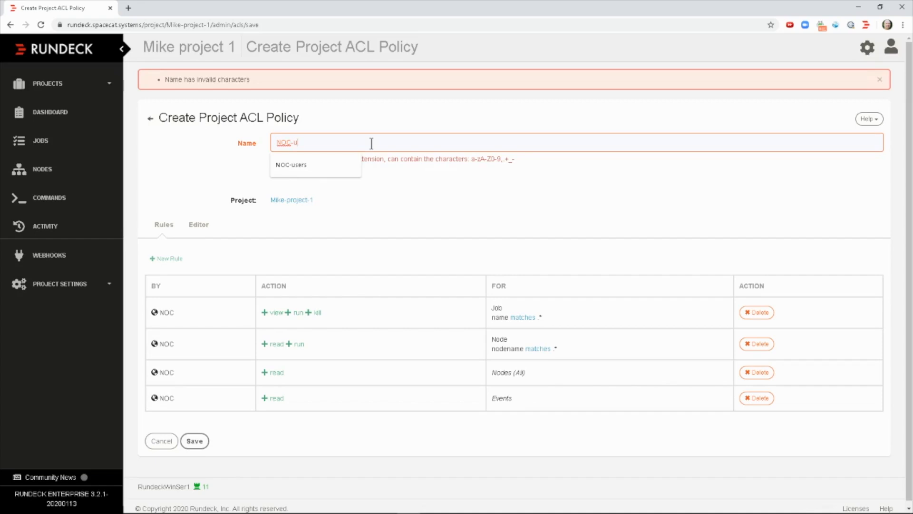
{"action": "type", "text": "sers"}
{"action": "key", "text": "BackSpace"}
{"action": "key", "text": "BackSpace"}
{"action": "type", "text": "1"}
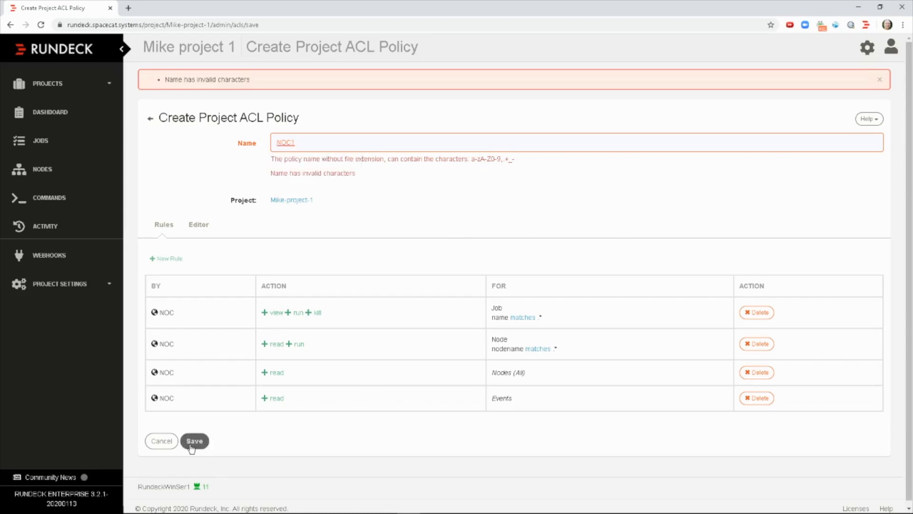
{"action": "left_click", "coordinate": [193, 442]}
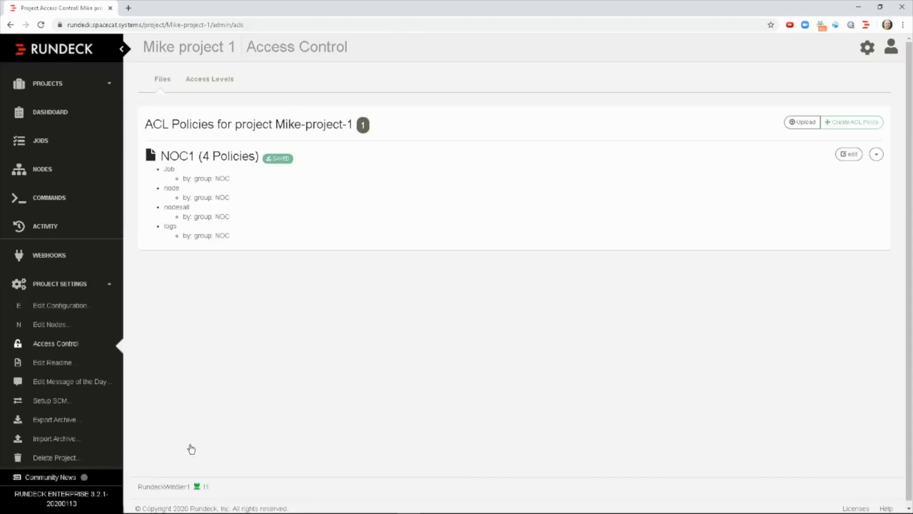
Step: Switch to the other Chrome window showing the project's jobs and reopen Mike project 1 from the Rundeck home page
{"action": "mouse_move", "coordinate": [363, 507]}
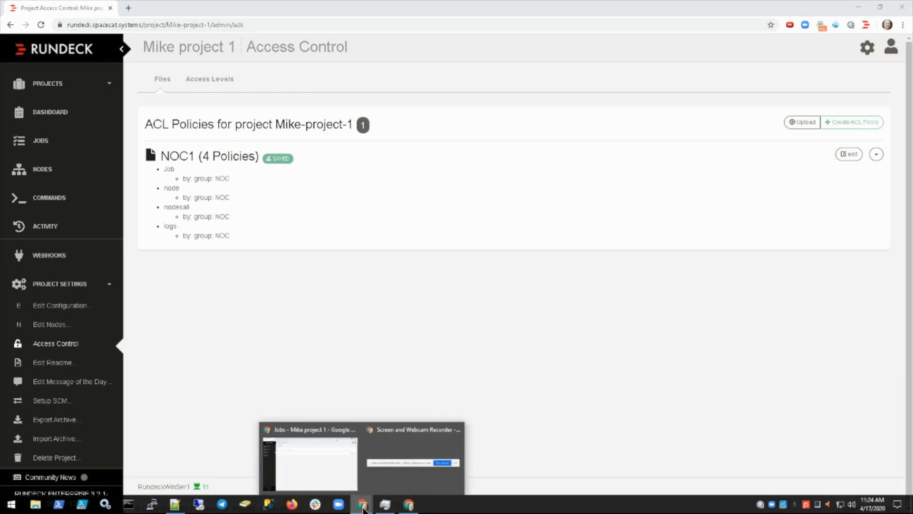
{"action": "left_click", "coordinate": [330, 463]}
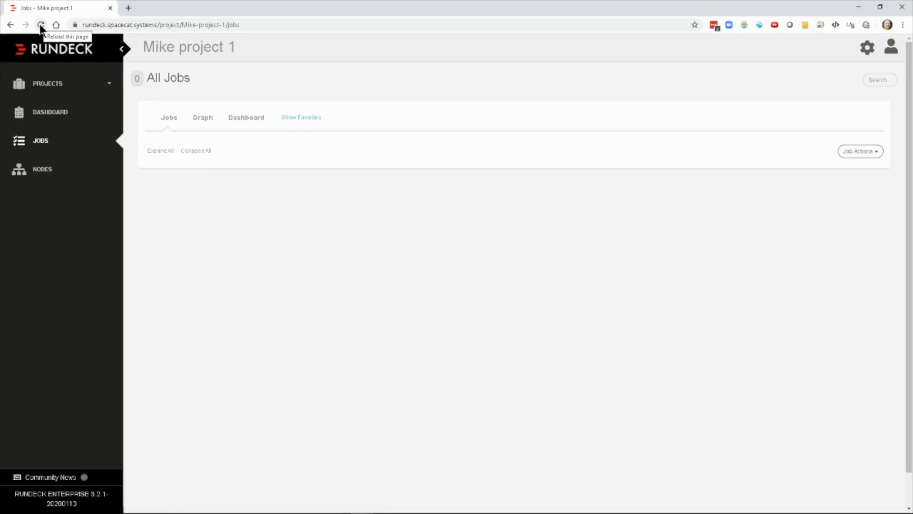
{"action": "left_click", "coordinate": [68, 53]}
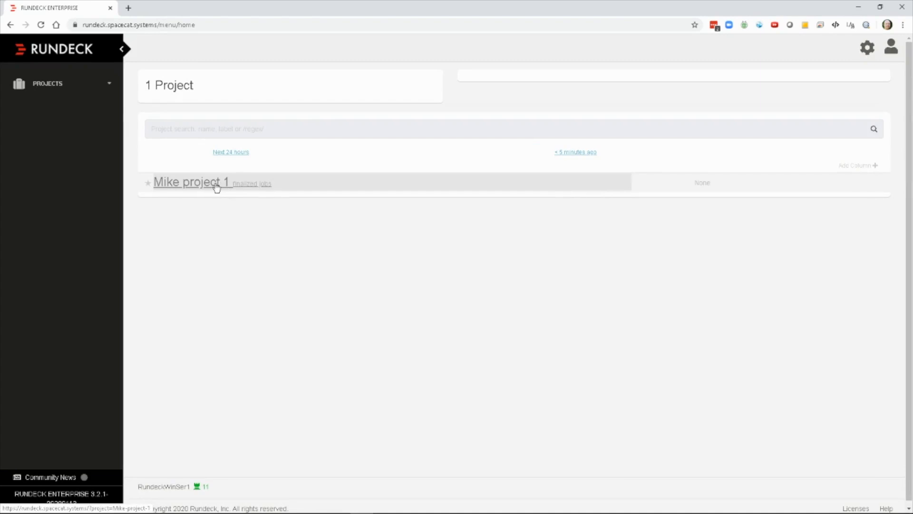
{"action": "left_click", "coordinate": [216, 185]}
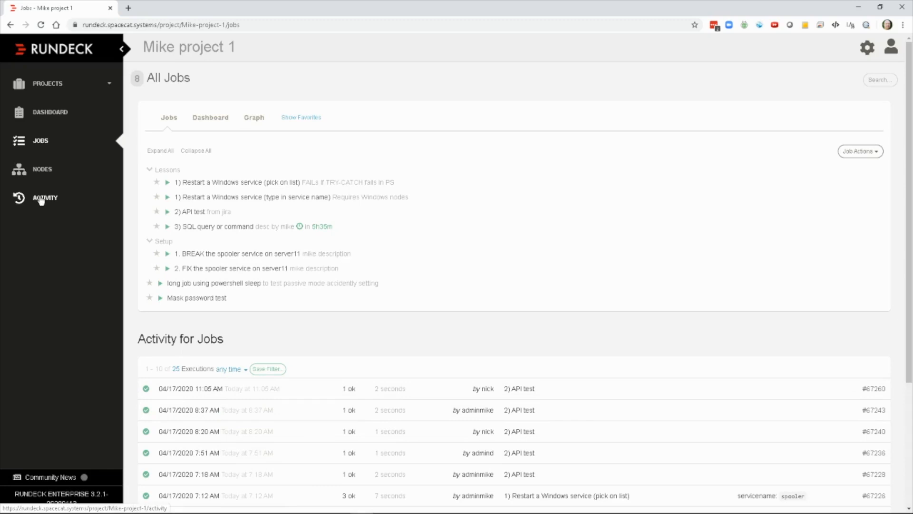
Step: Check the available job actions for the project and run the "2) API test" job from the Lessons group
{"action": "left_click", "coordinate": [862, 153]}
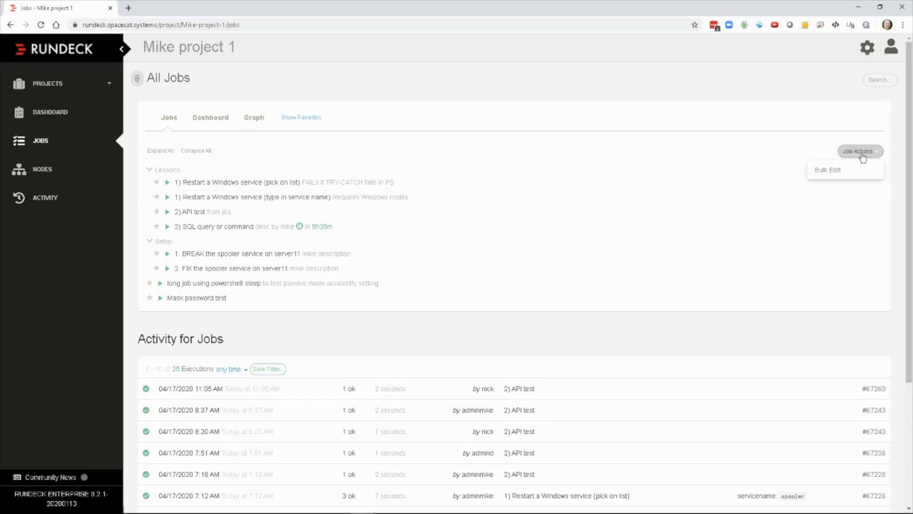
{"action": "left_click", "coordinate": [727, 152]}
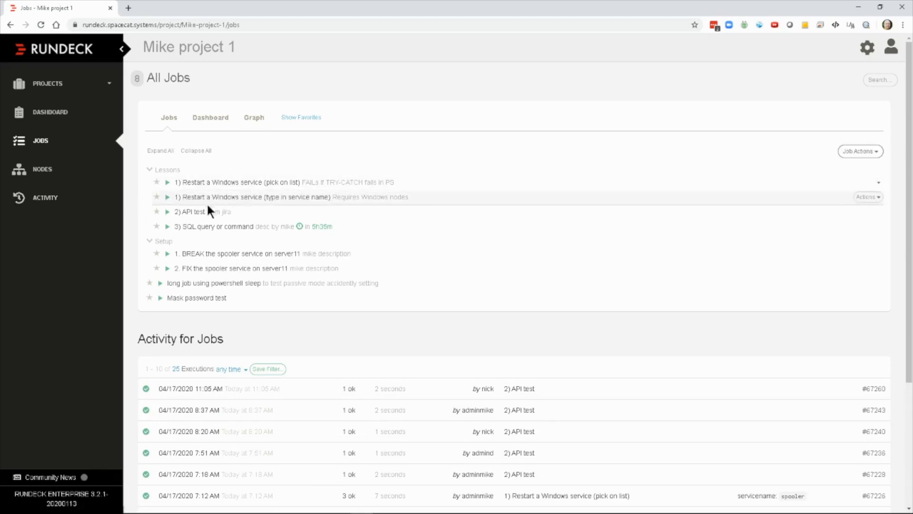
{"action": "left_click", "coordinate": [200, 215]}
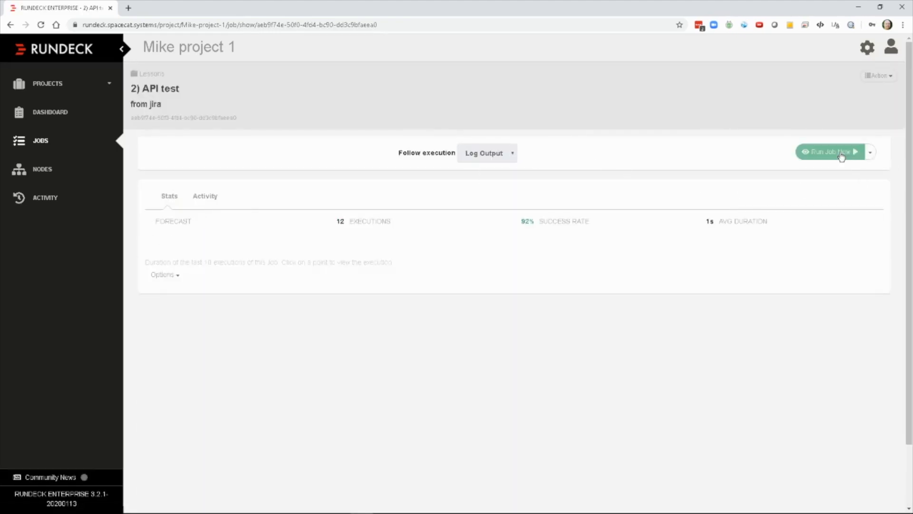
{"action": "left_click", "coordinate": [842, 156]}
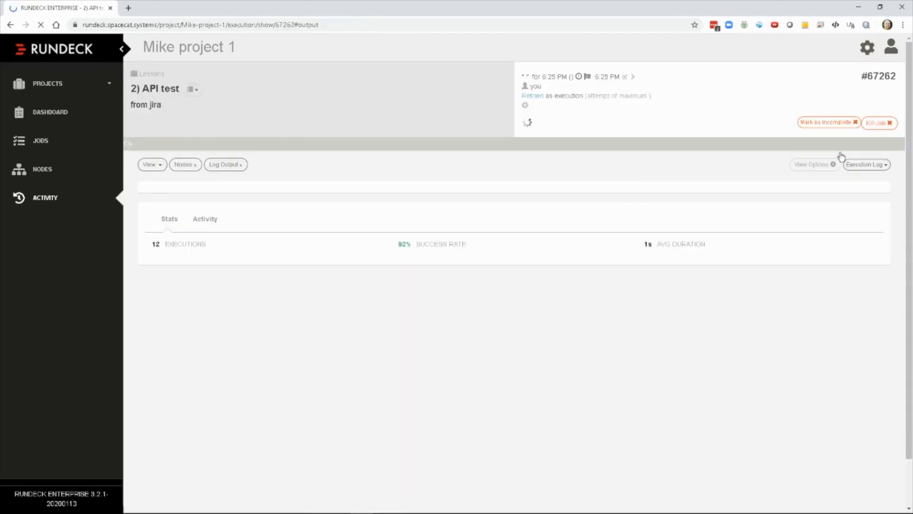